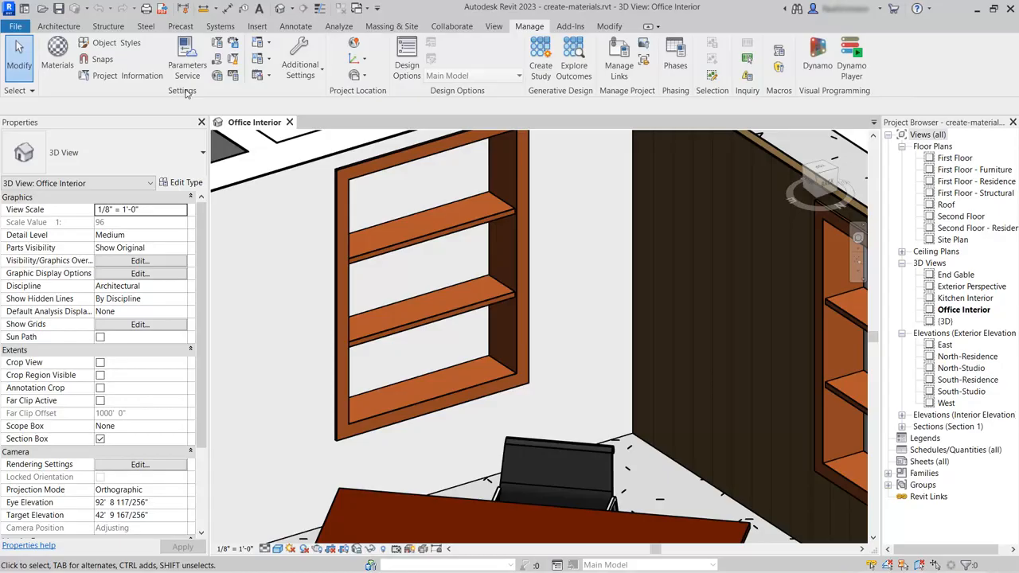
- Open the Material Browser and review the Graphics and Appearance properties of the Aluminum material
click(57, 56)
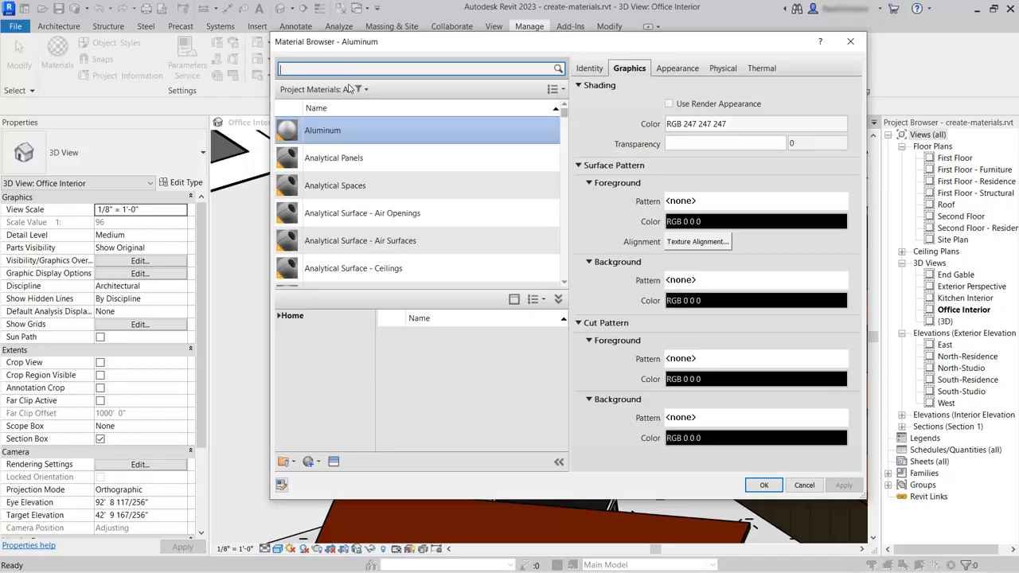
click(500, 89)
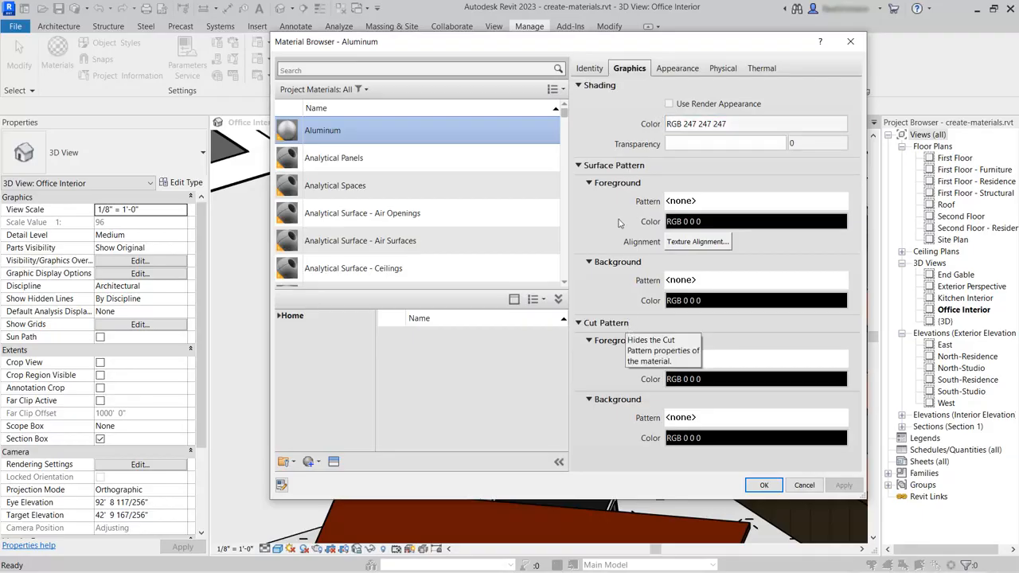
click(676, 69)
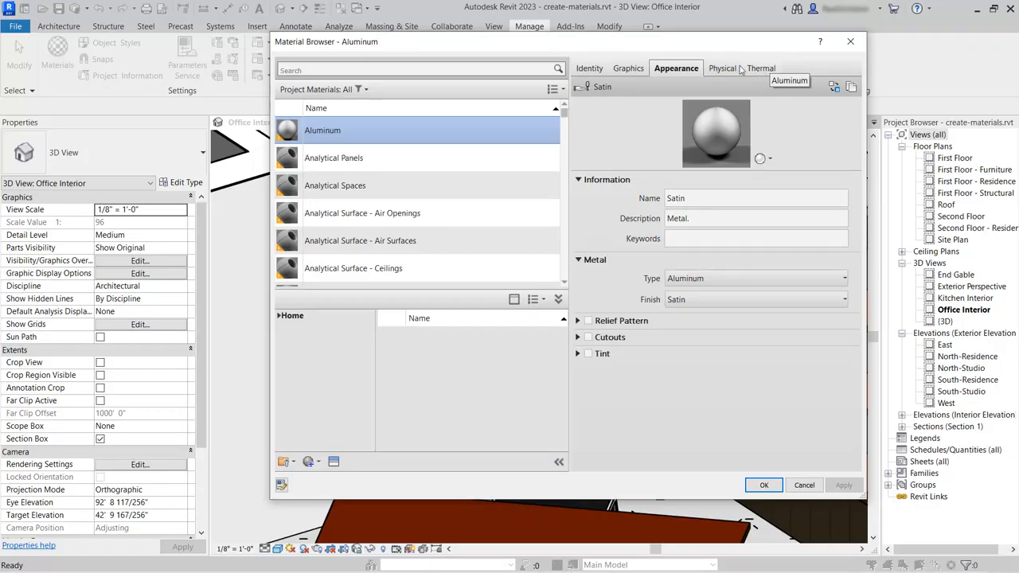
click(628, 70)
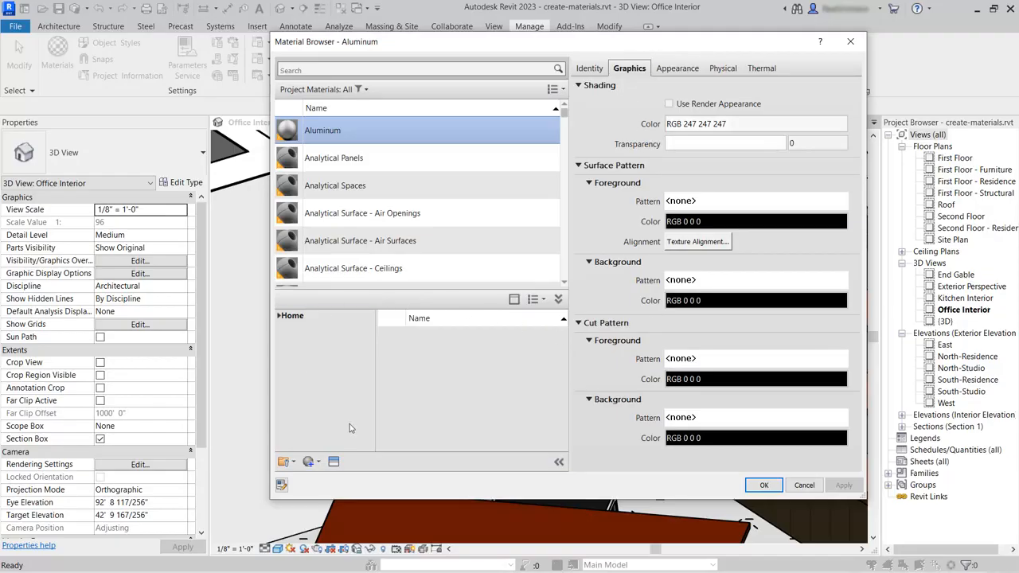
- Expand the AEC Materials library and look through the materials in its Glass category
click(281, 316)
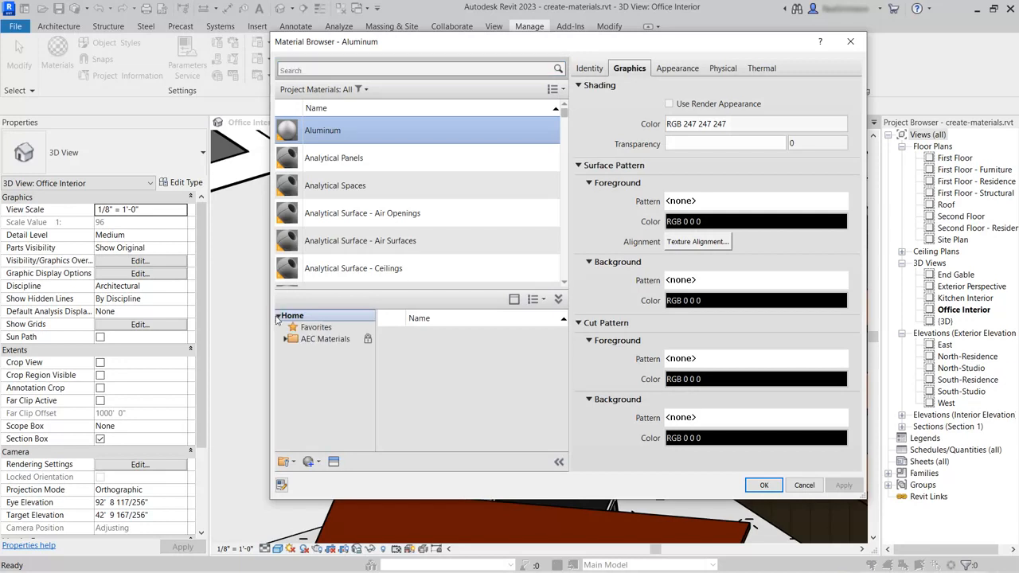
click(316, 341)
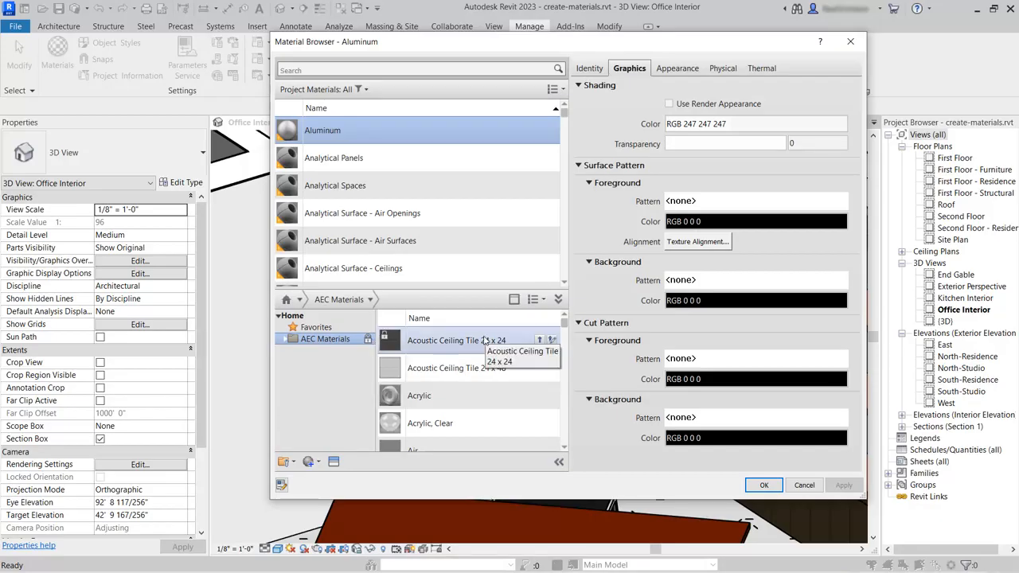
click(284, 341)
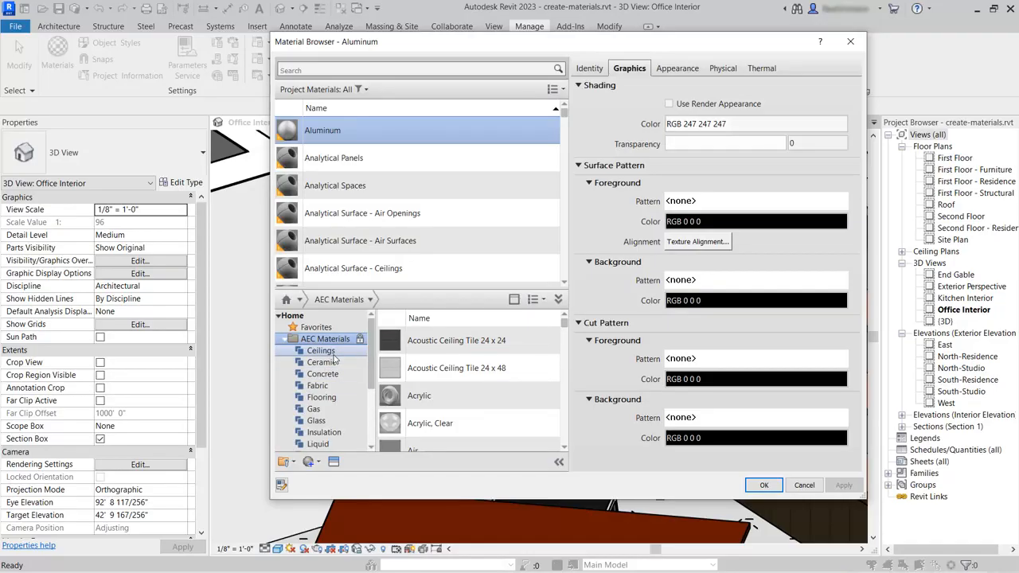
mouse_move(370, 353)
mouse_down()
mouse_move(369, 380)
mouse_move(367, 368)
mouse_up()
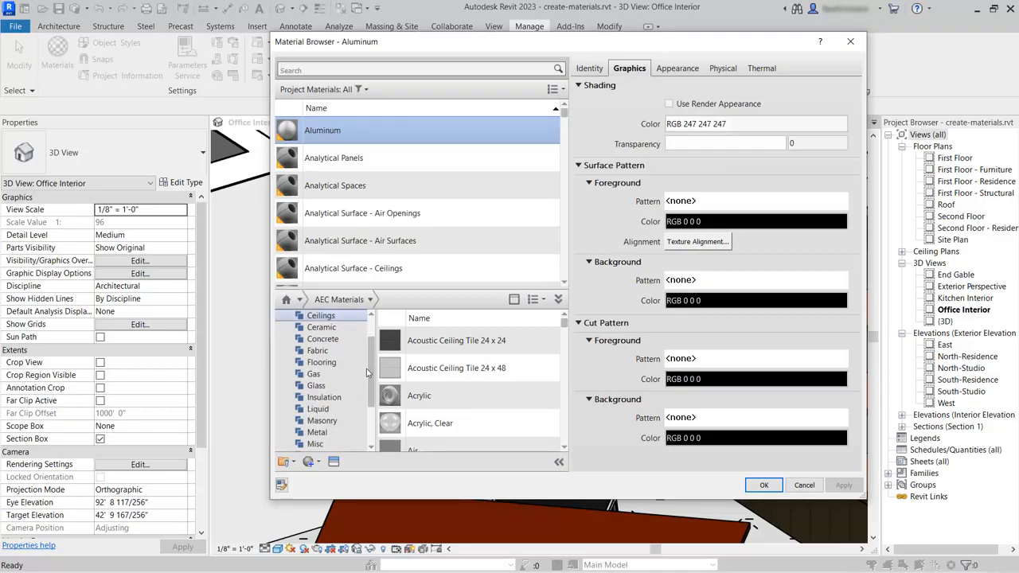
click(331, 387)
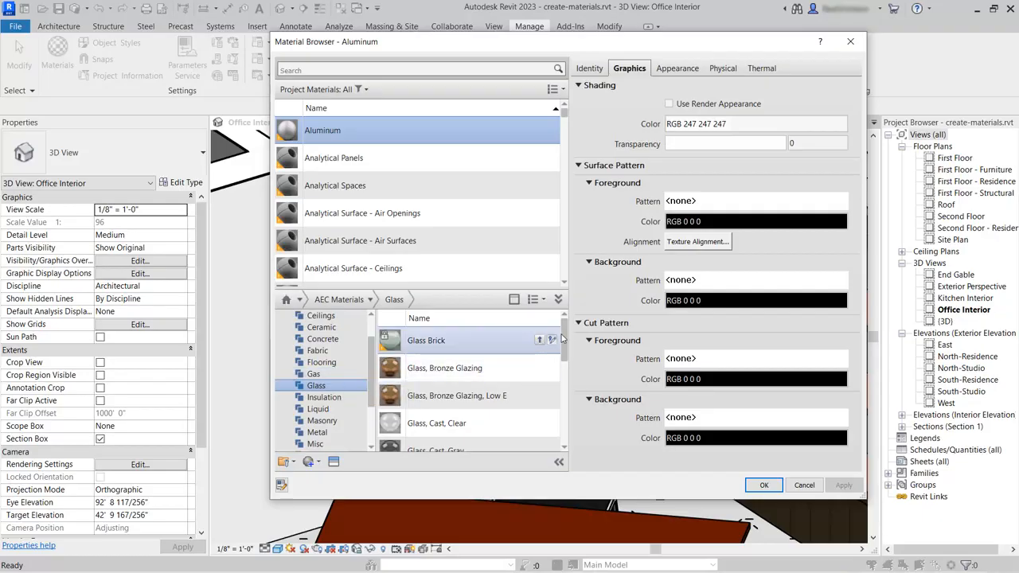
drag(563, 338, 562, 315)
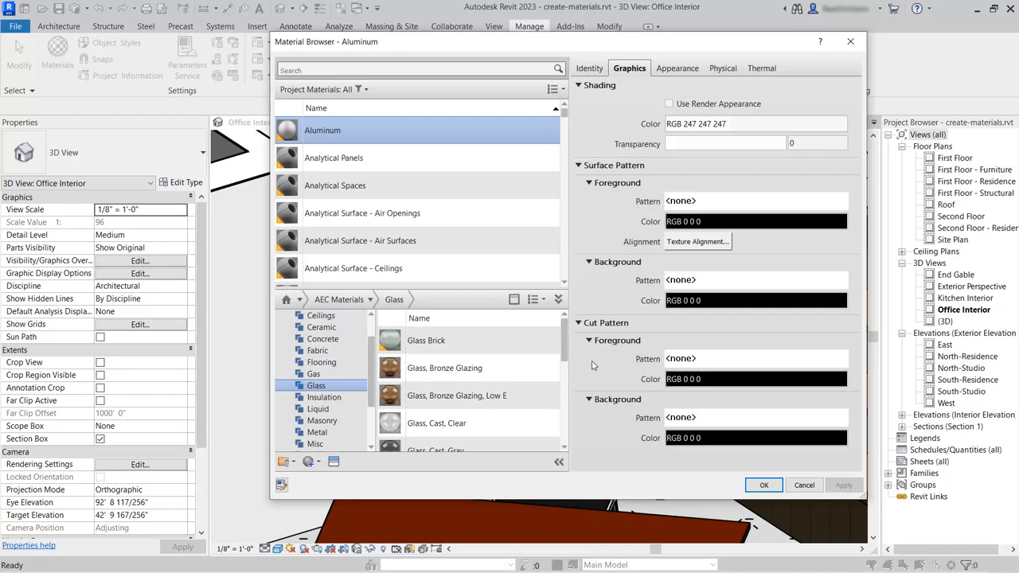
- Load the existing material library Paint-Colors.adsklib into the Material Browser
click(294, 464)
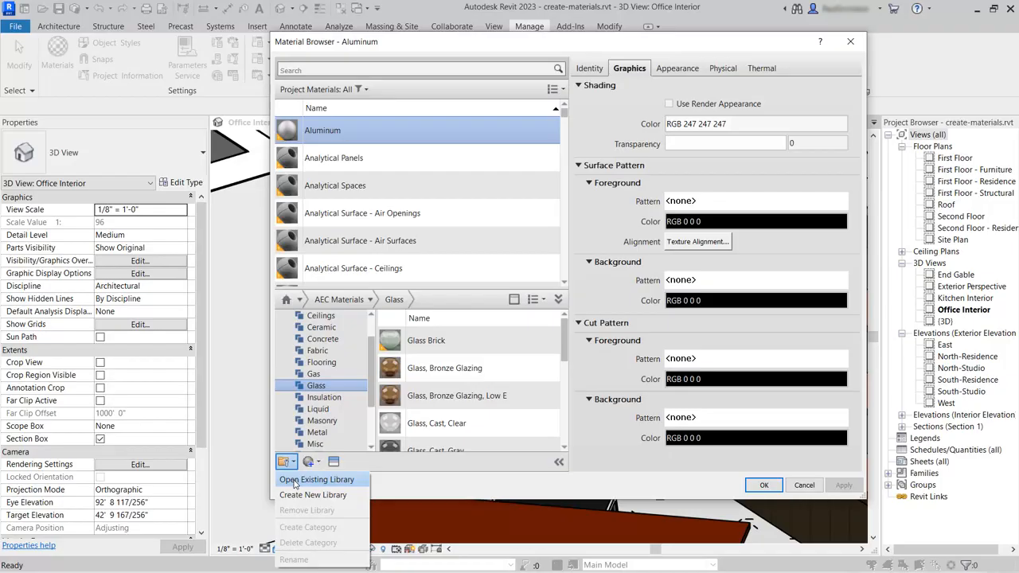
click(316, 480)
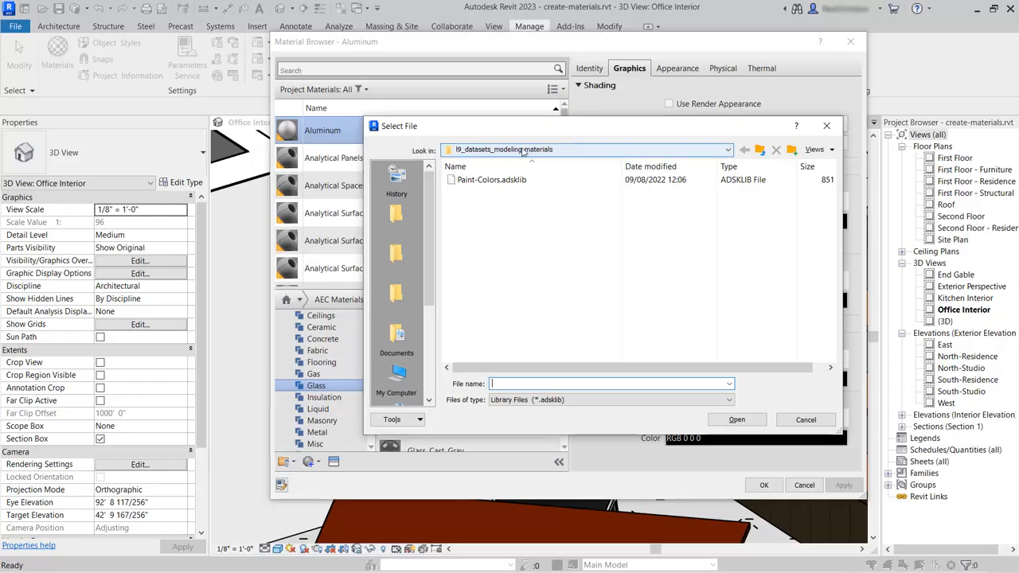
click(480, 183)
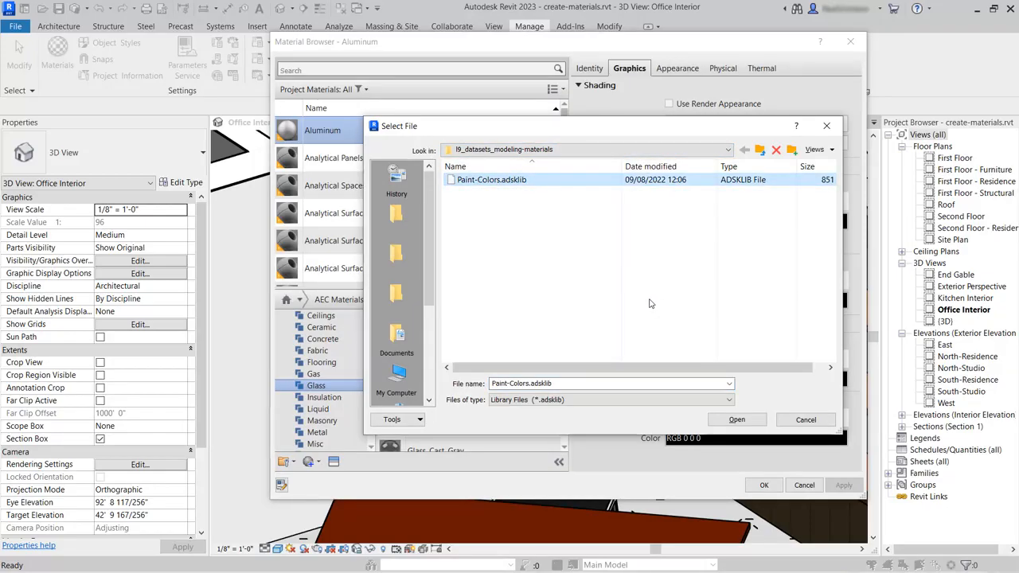
click(737, 420)
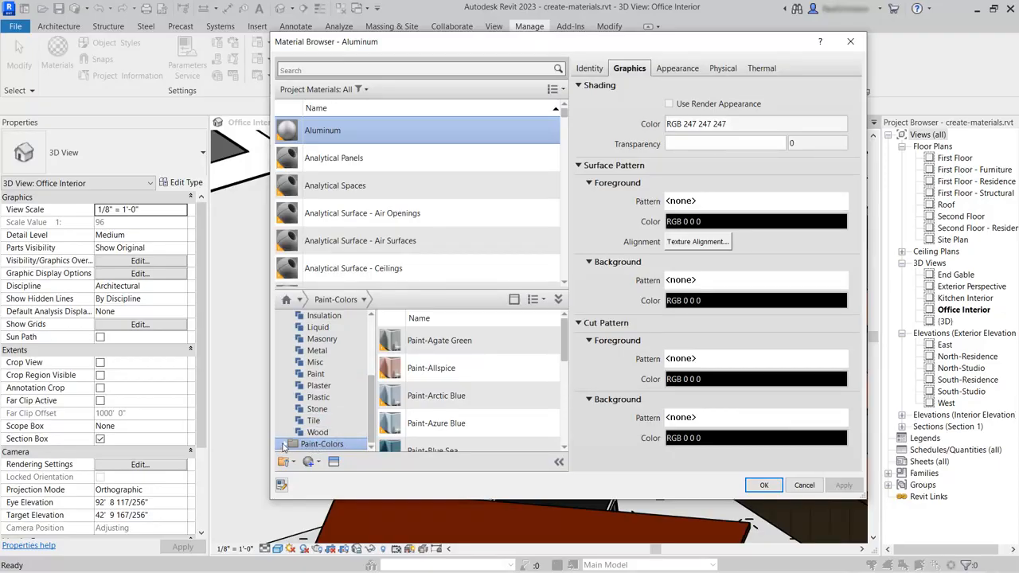
- Look through the Greens, Reds and Blues categories of the Paint-Colors library and collapse AEC Materials
mouse_move(564, 337)
mouse_down()
mouse_move(563, 373)
mouse_move(570, 312)
mouse_up()
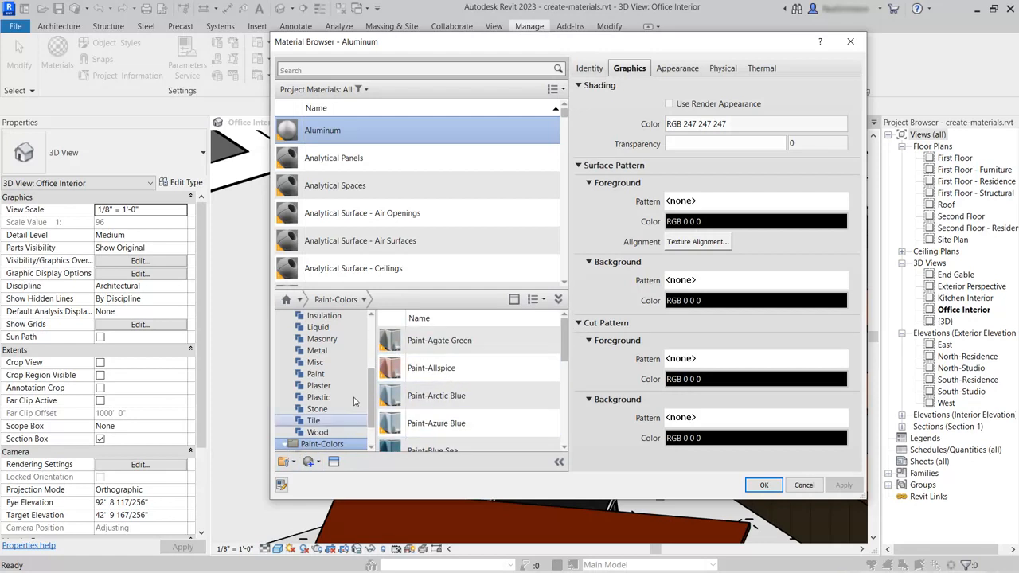
drag(371, 389, 371, 426)
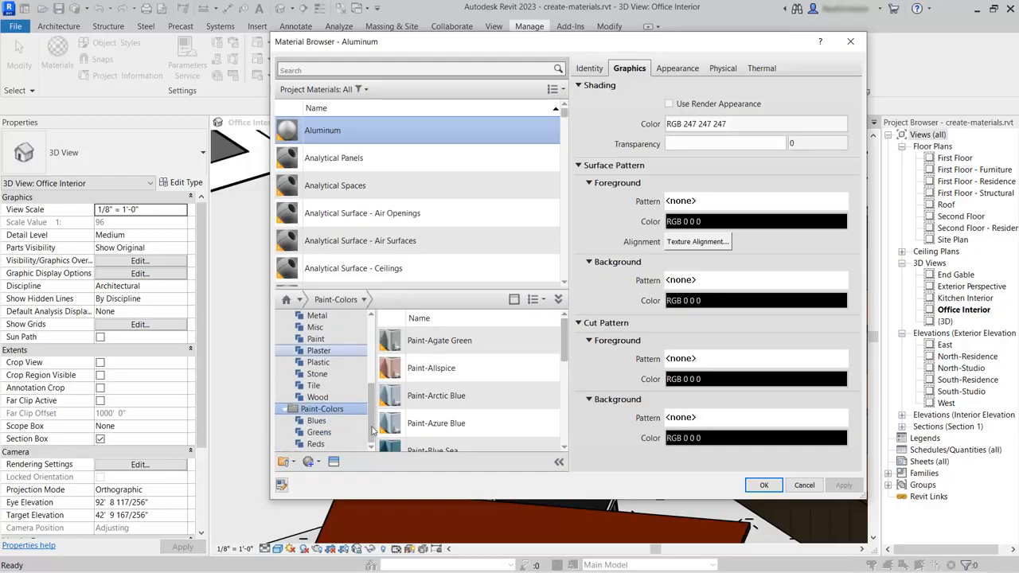
click(322, 432)
click(316, 444)
click(317, 420)
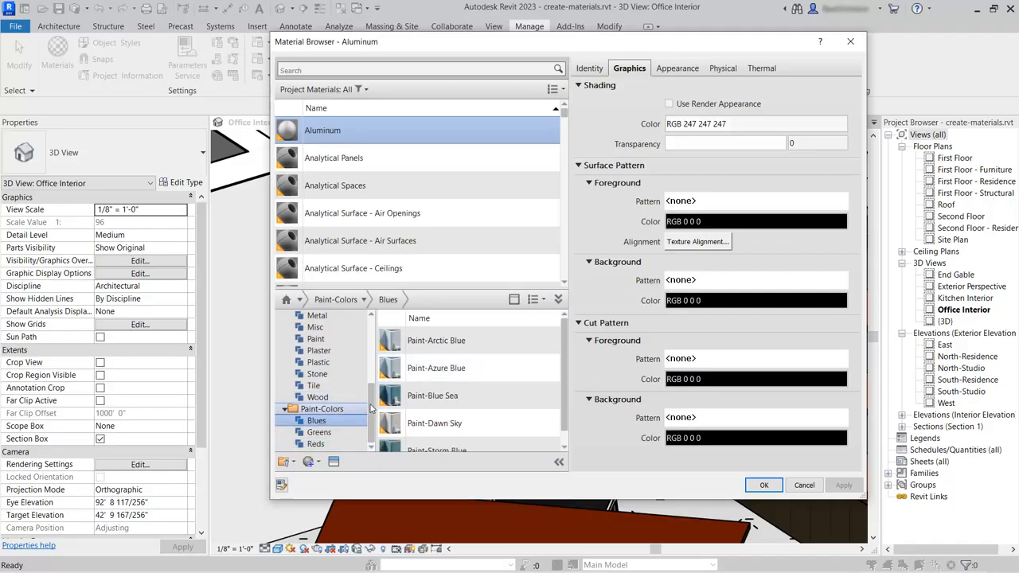
drag(371, 400, 371, 326)
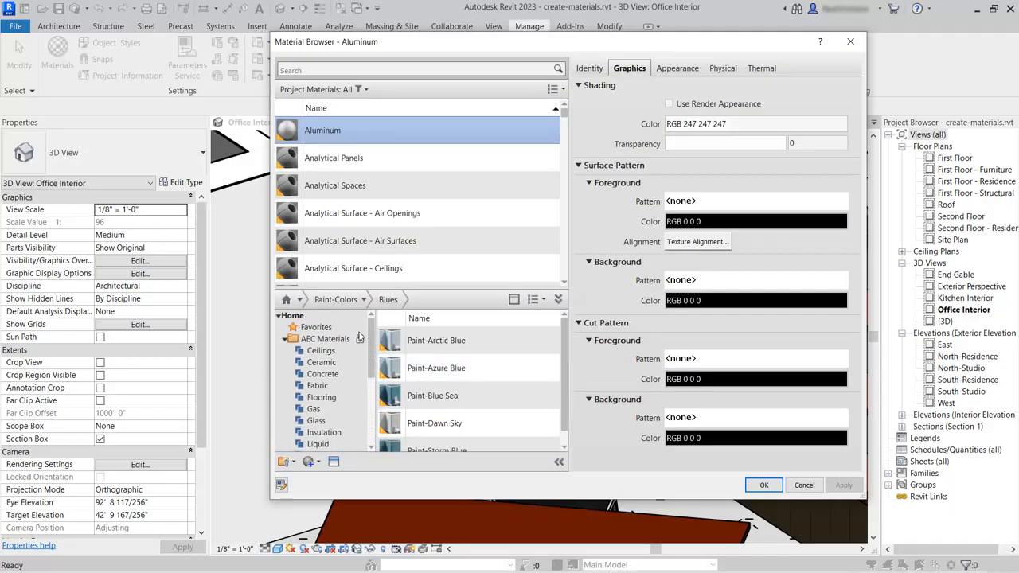
click(284, 339)
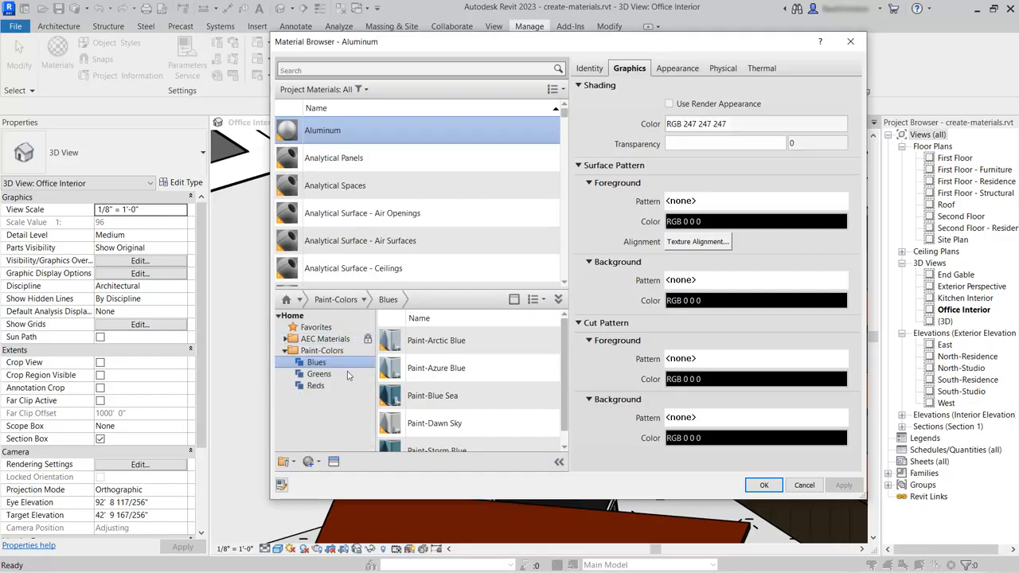
- Create a new material library named Studio Materials in the l9_datasets_modeling-materials folder
click(293, 462)
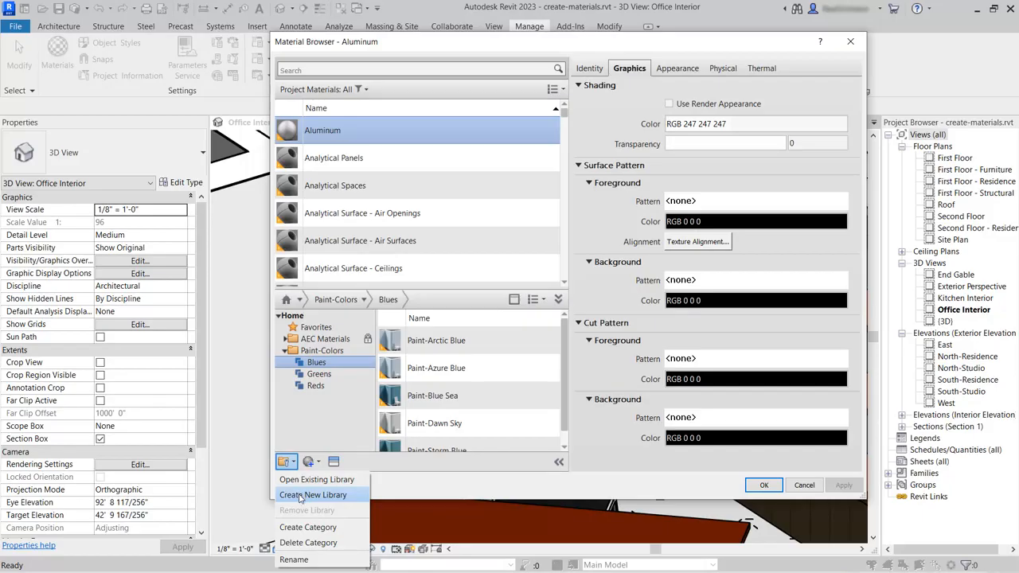
click(300, 496)
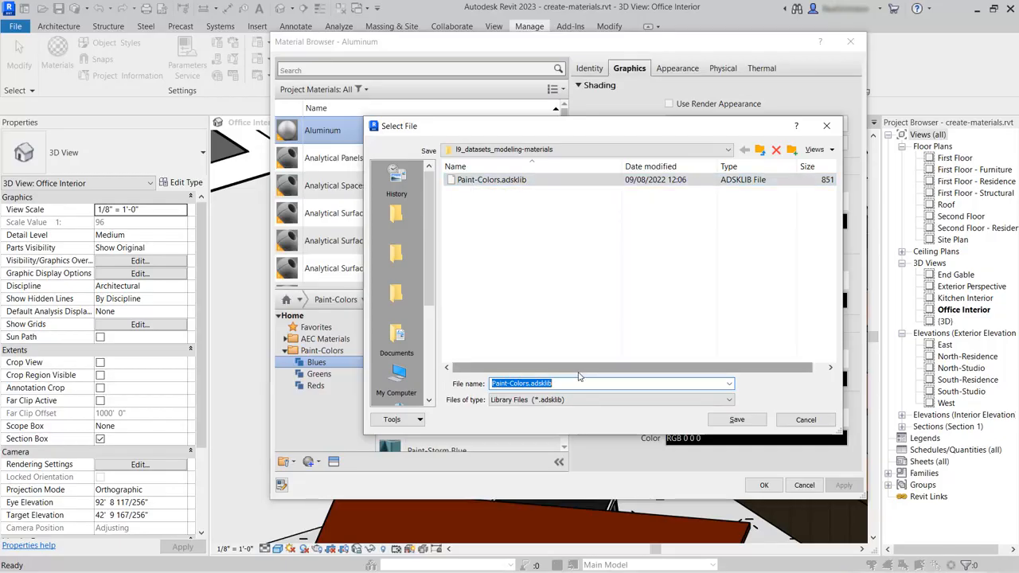
text(Studio Materials)
click(736, 421)
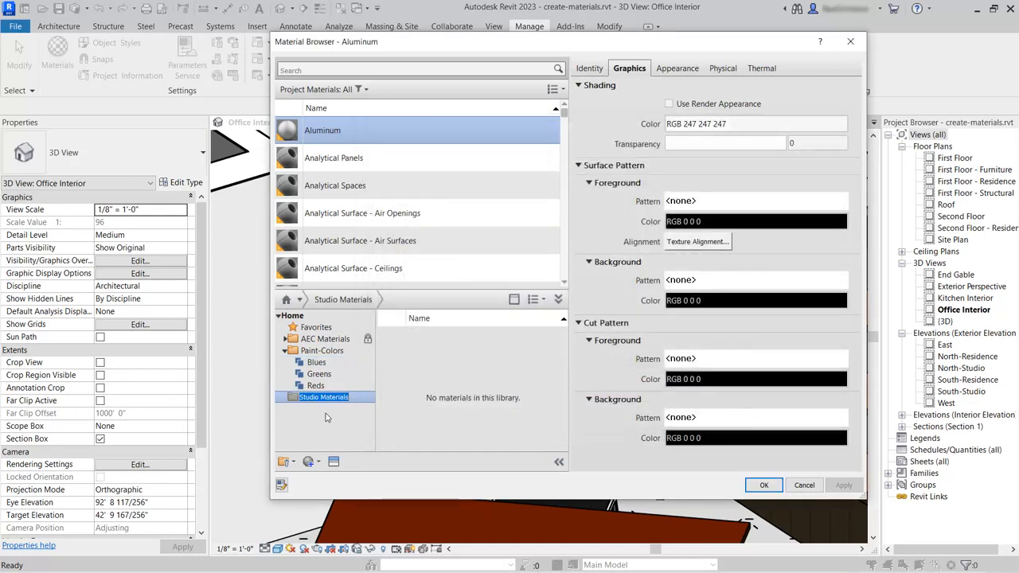
click(286, 401)
- Add Paint-Azure Blue from the Blues category of Paint-Colors to the project materials
scroll(396, 189, down, 1)
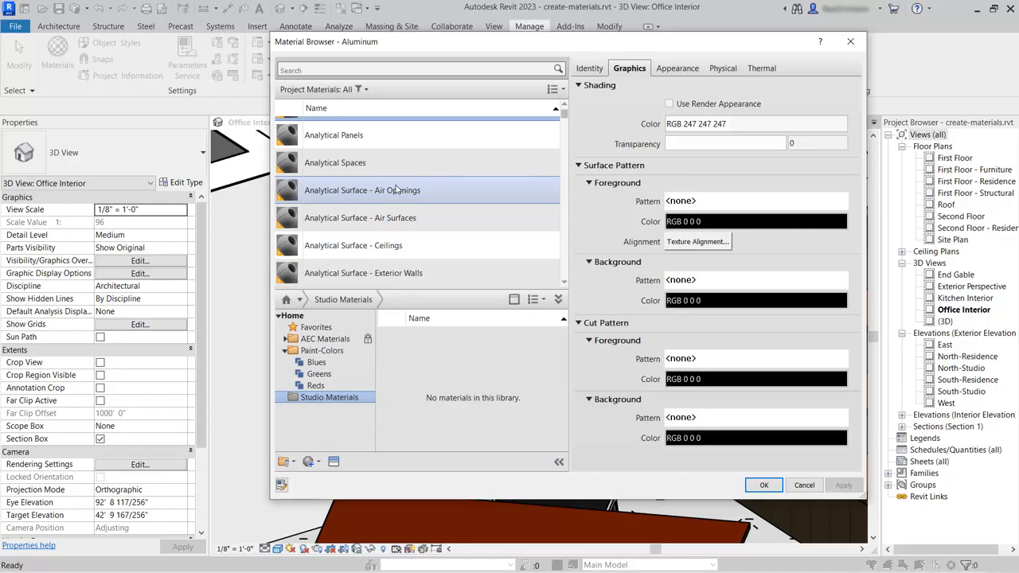
click(317, 364)
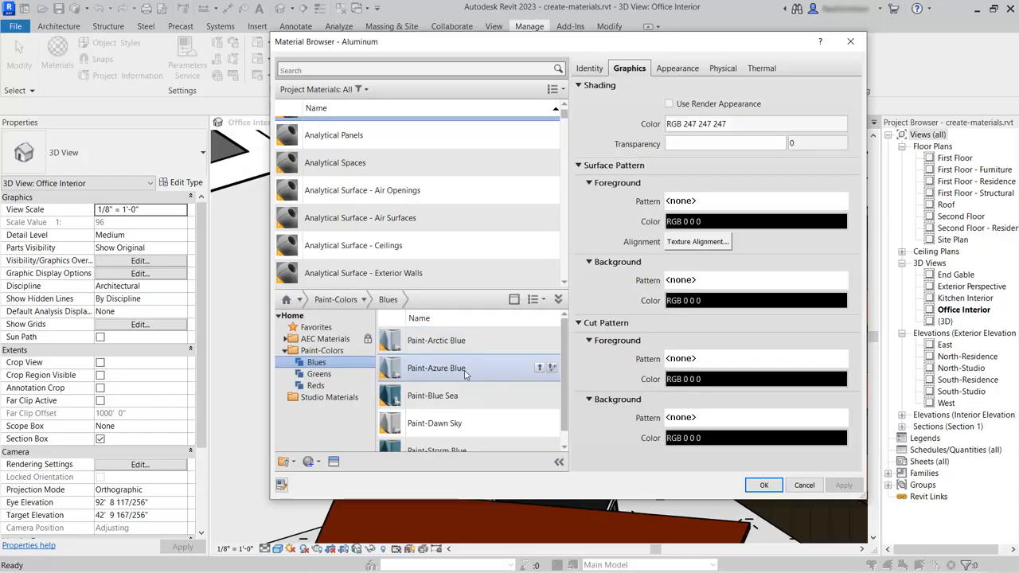
click(538, 368)
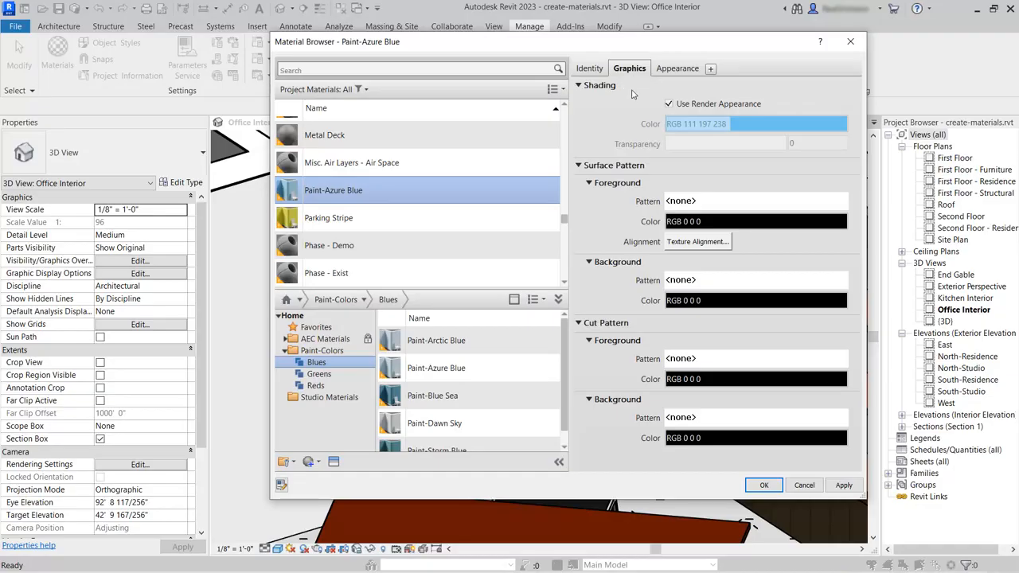
- Darken the wall paint appearance color of Paint-Azure Blue to RGB 27 160 224
click(679, 68)
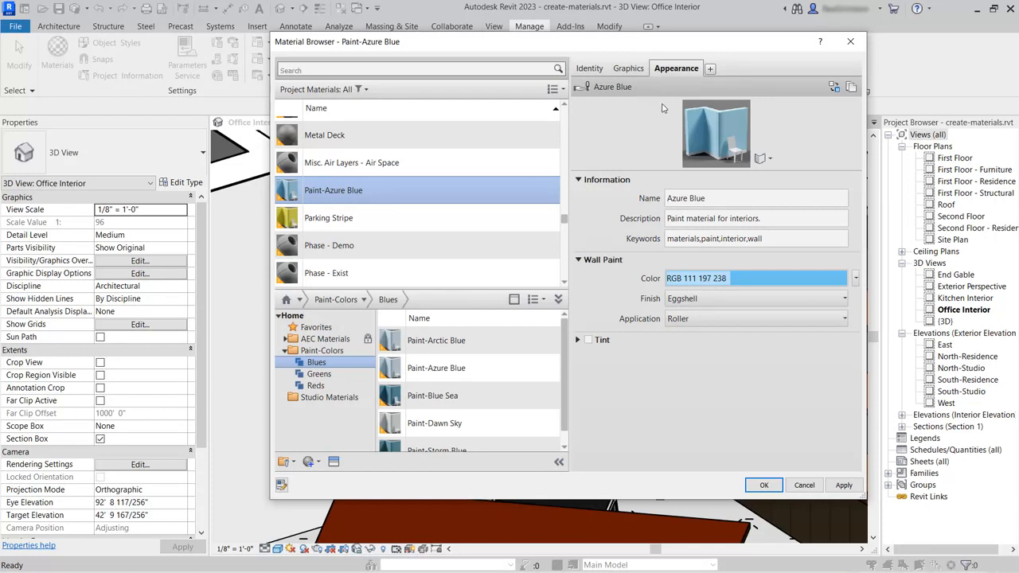
click(741, 278)
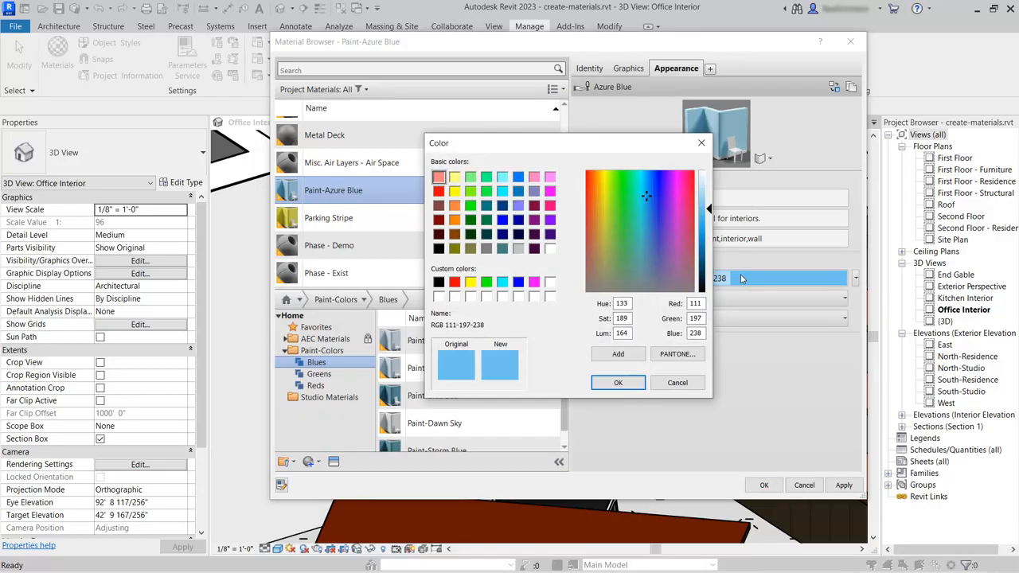
click(709, 211)
drag(709, 211, 709, 232)
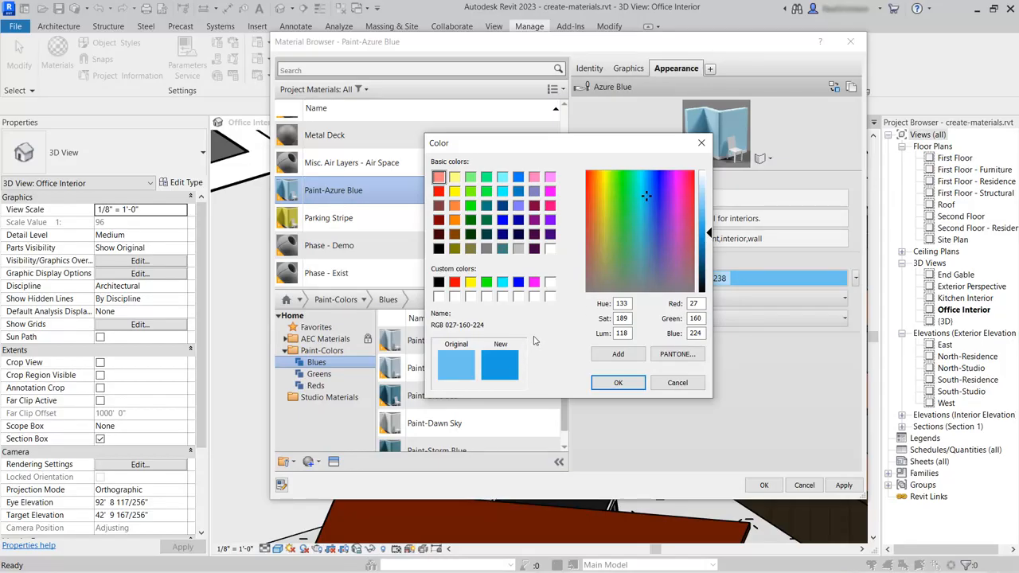
click(616, 383)
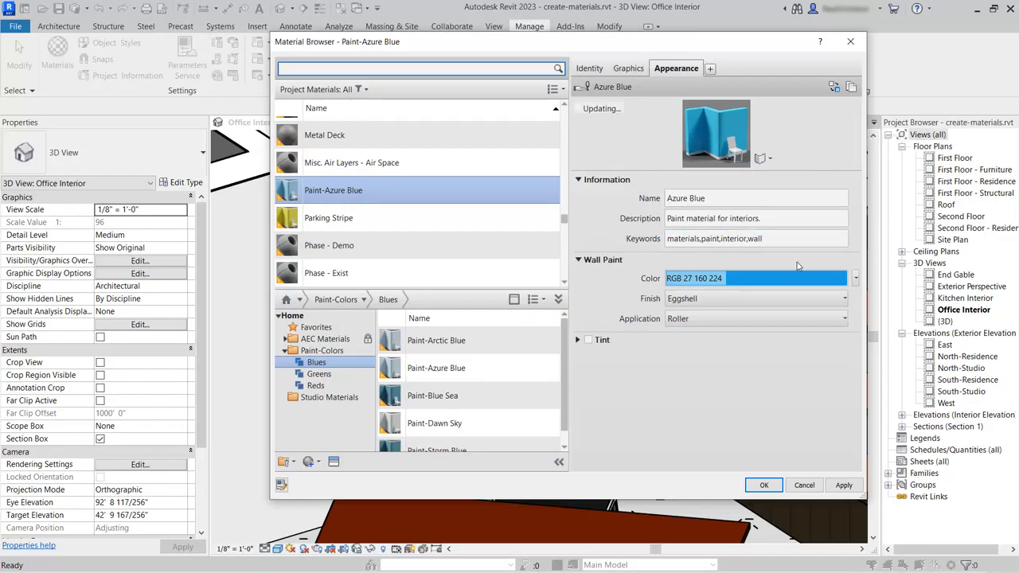
- Rename the appearance asset of Paint-Azure Blue to Bright Blue
click(686, 199)
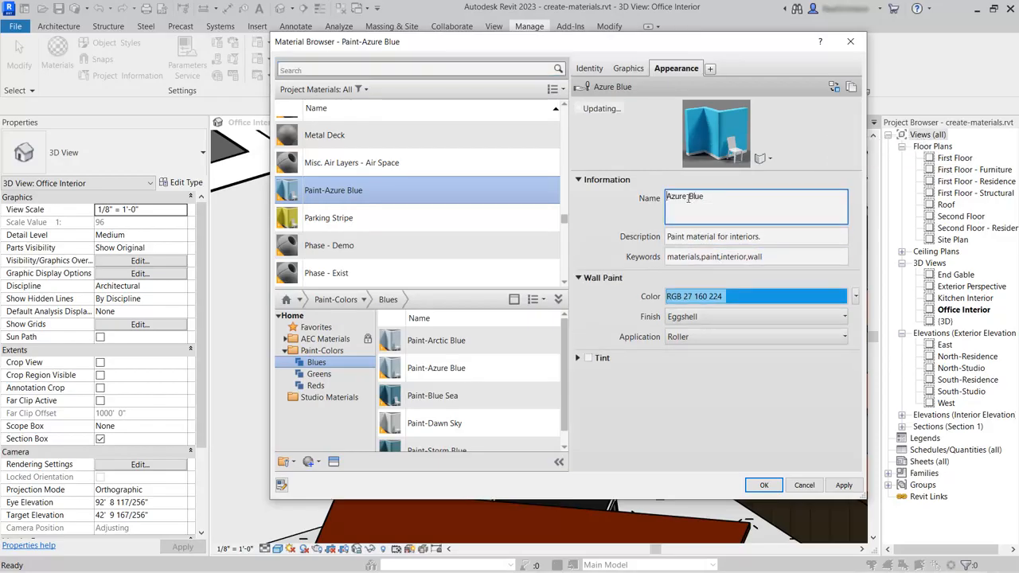
double_click(681, 196)
text(Br)
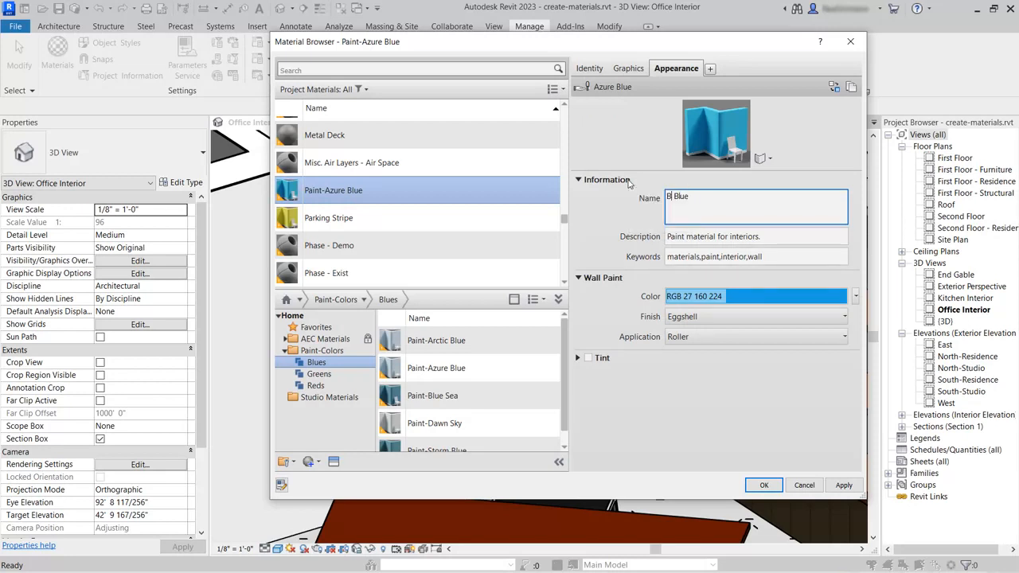
text(ight)
click(616, 218)
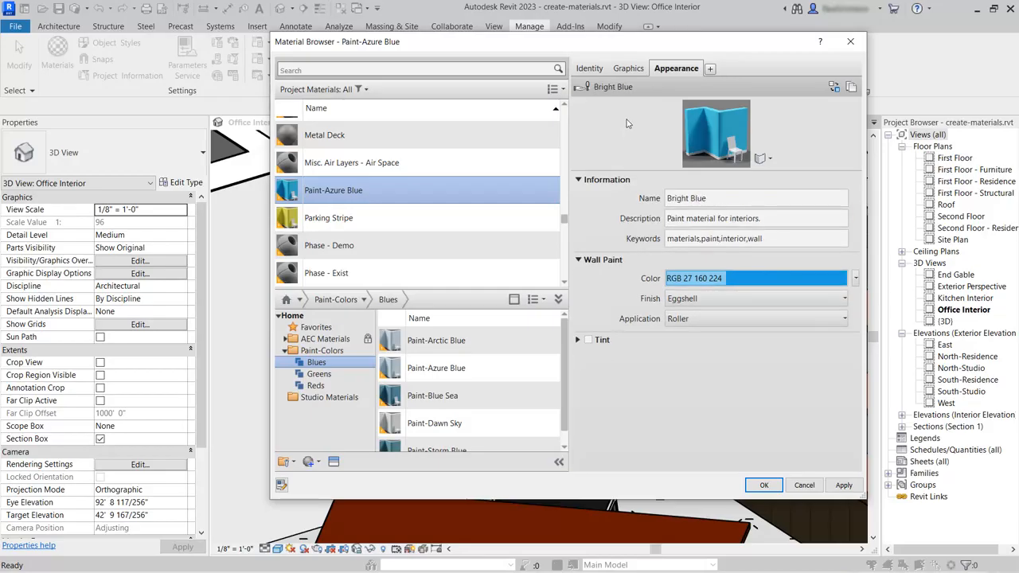
- Check the shading settings of Paint-Azure Blue and rename the project material to Paint-Bright Blue
click(629, 69)
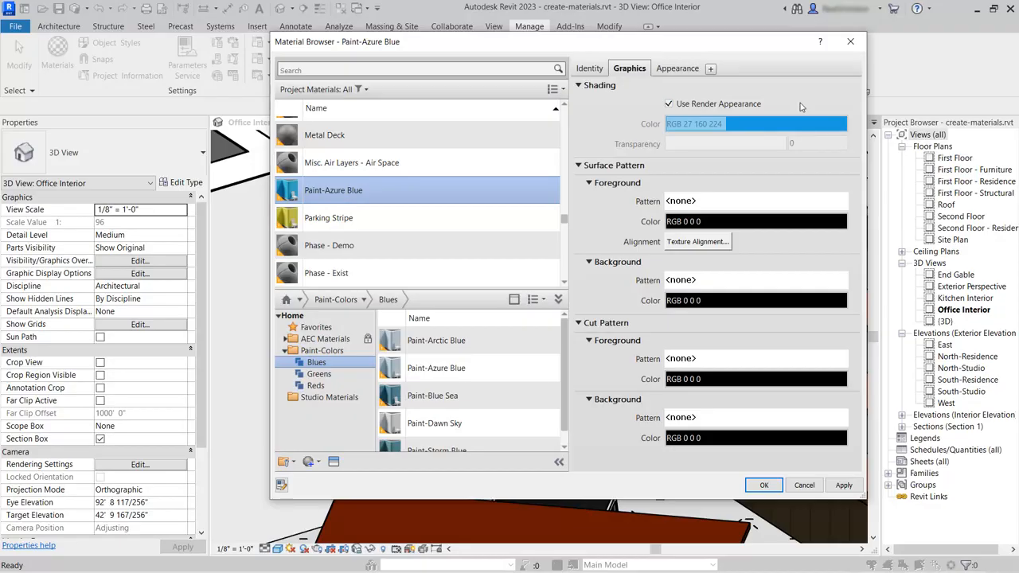
scroll(426, 159, up, 1)
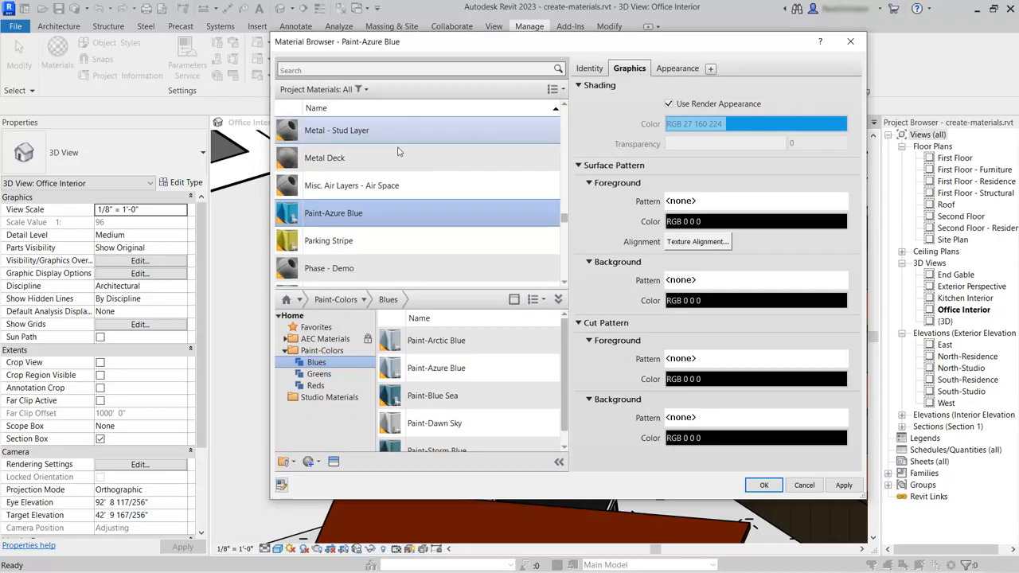
right_click(346, 215)
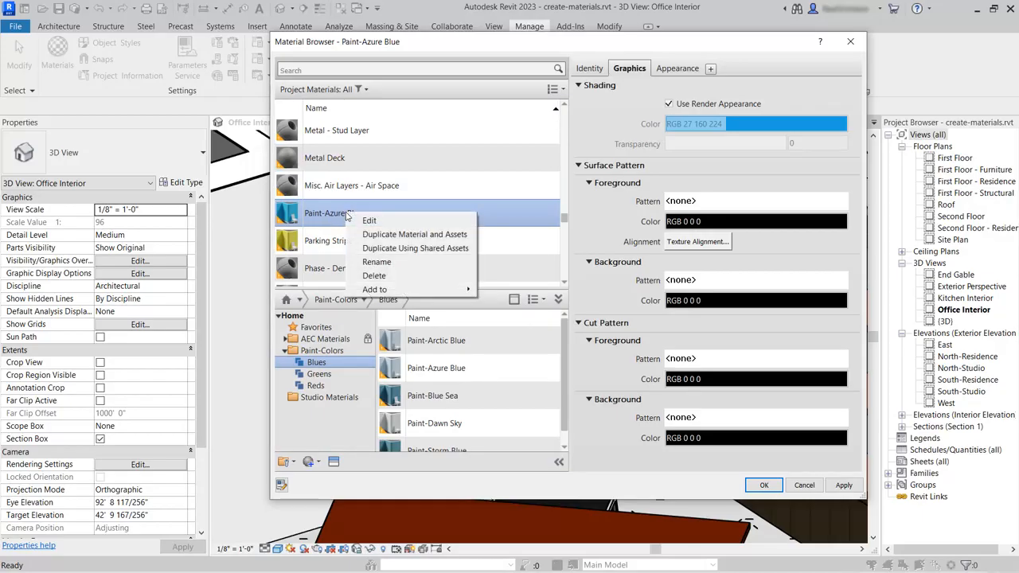
click(392, 263)
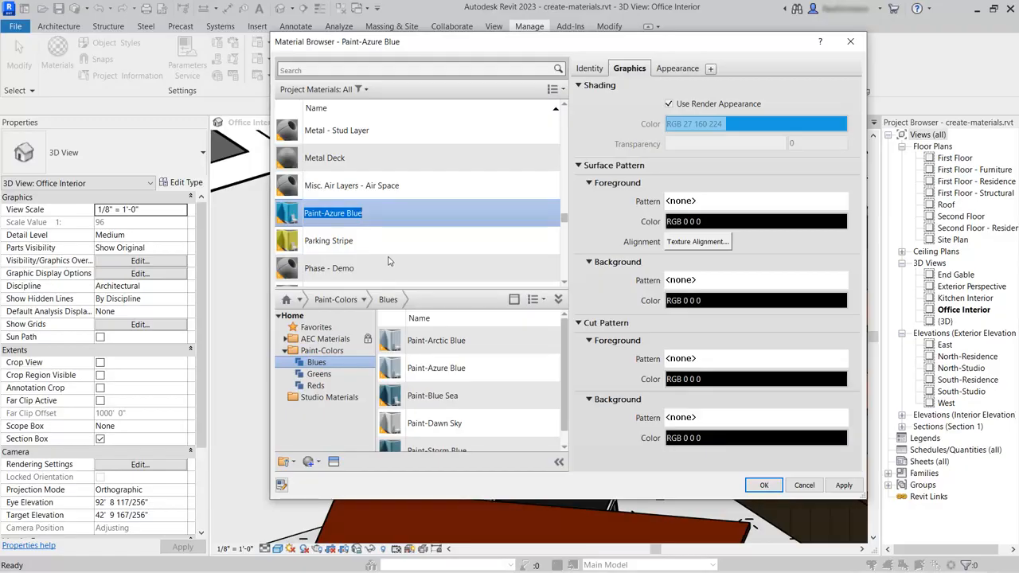
click(327, 213)
drag(324, 213, 347, 213)
text(Bright)
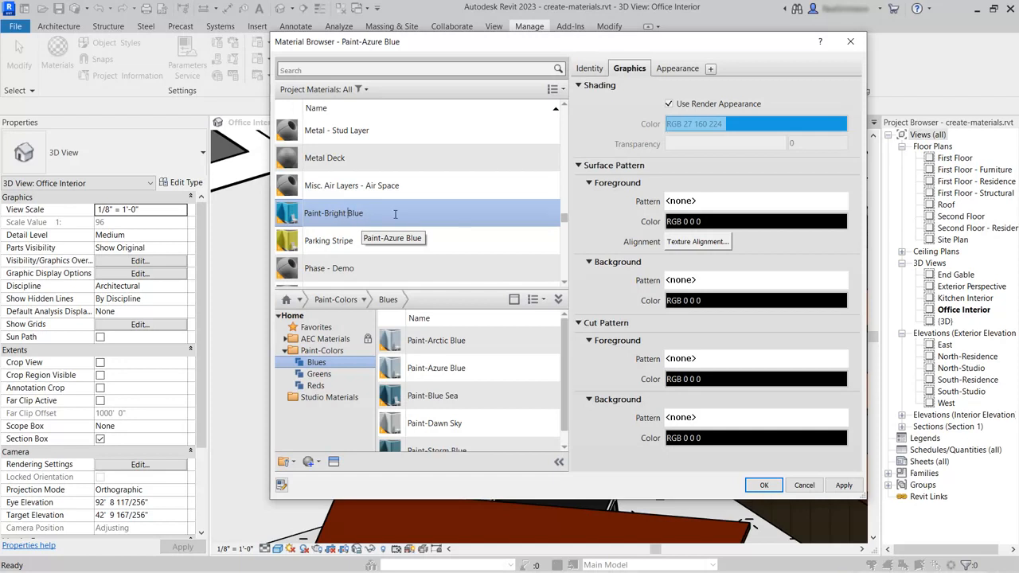
key(Return)
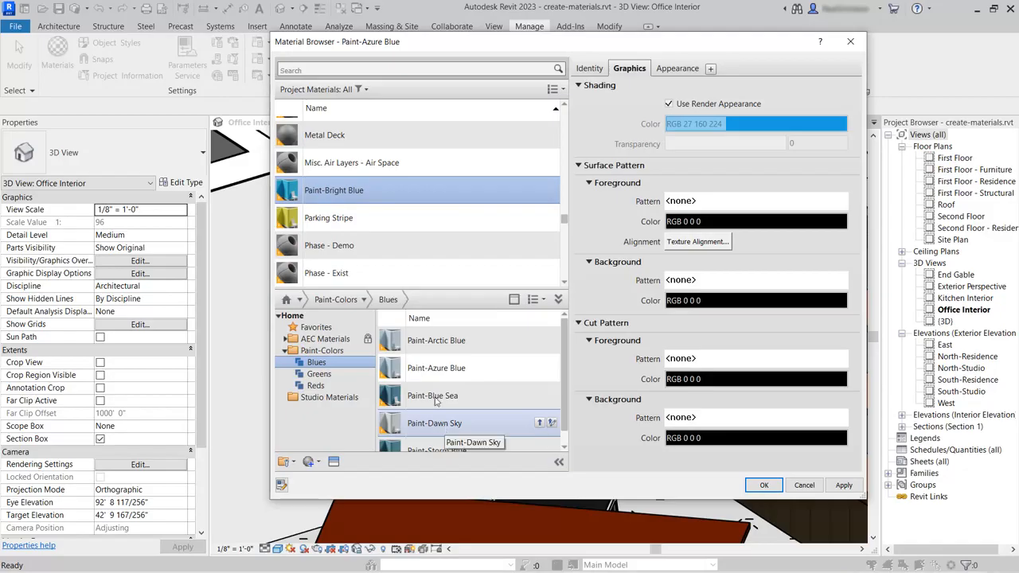
- Add the Paint-Bright Blue material to the Blues category of the Paint-Colors library
right_click(395, 192)
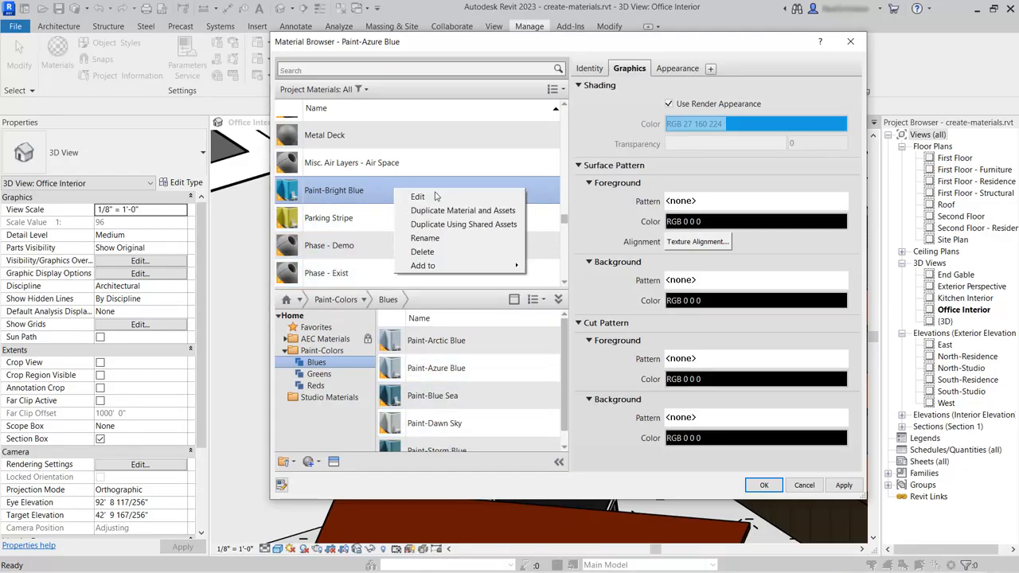
mouse_move(447, 269)
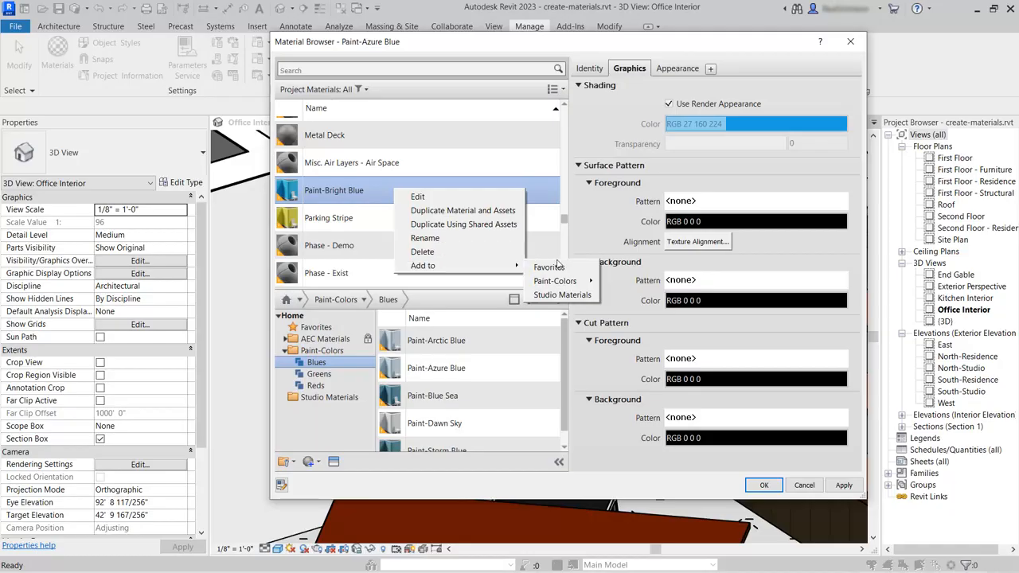
mouse_move(562, 283)
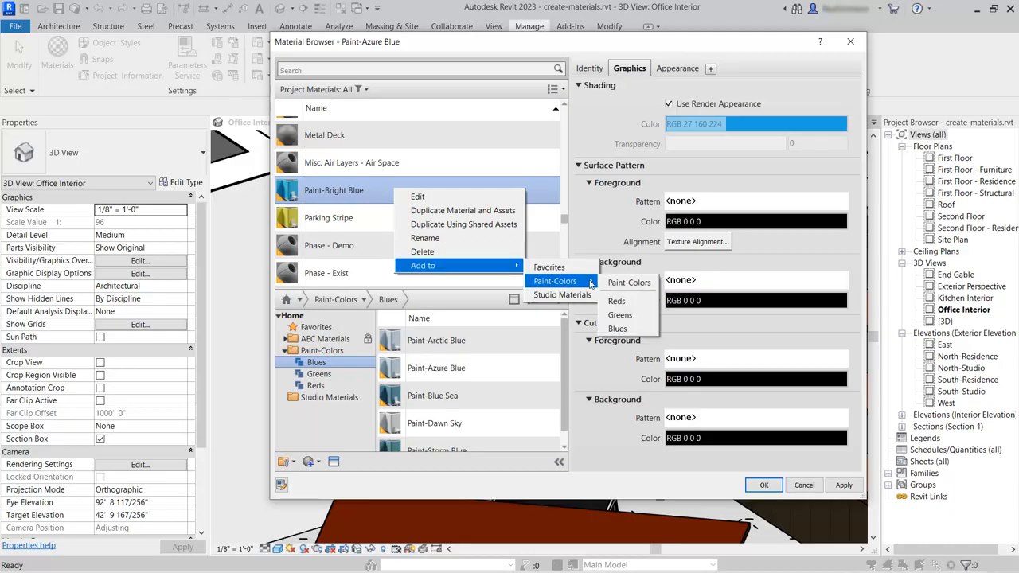
click(623, 330)
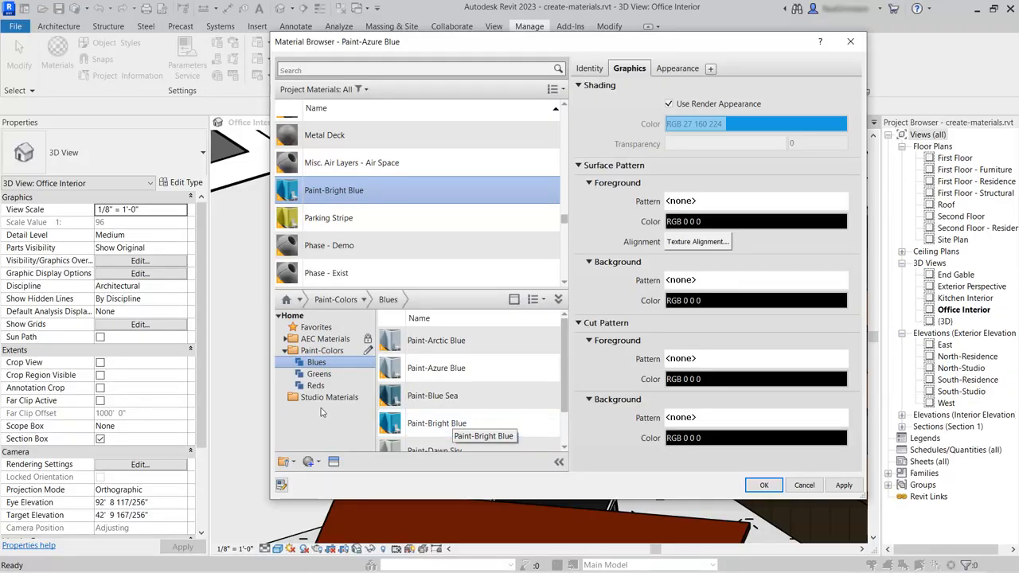
- Add Paint-Bright Blue to the Studio Materials library as well and display that library's contents
right_click(425, 192)
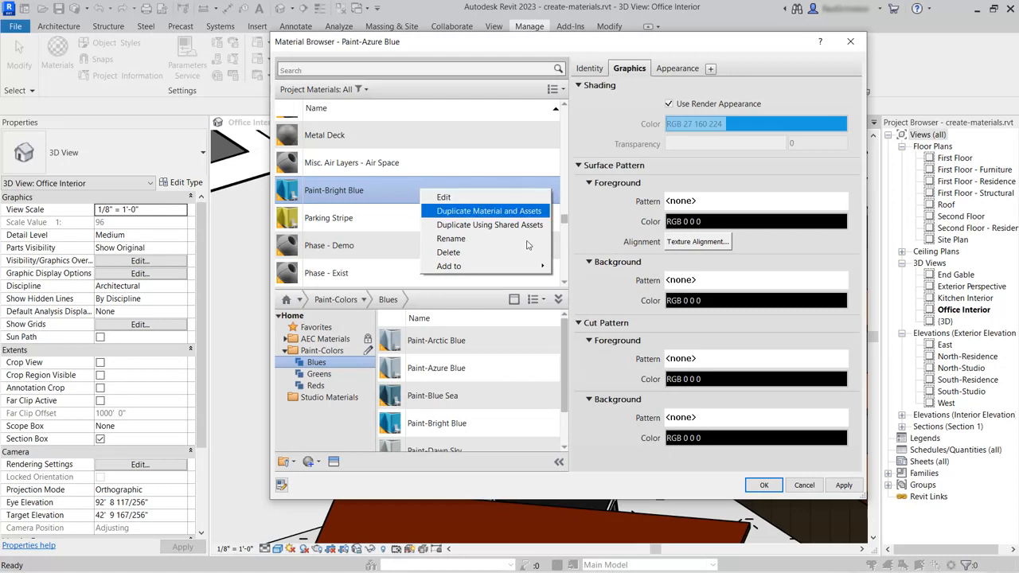
mouse_move(528, 269)
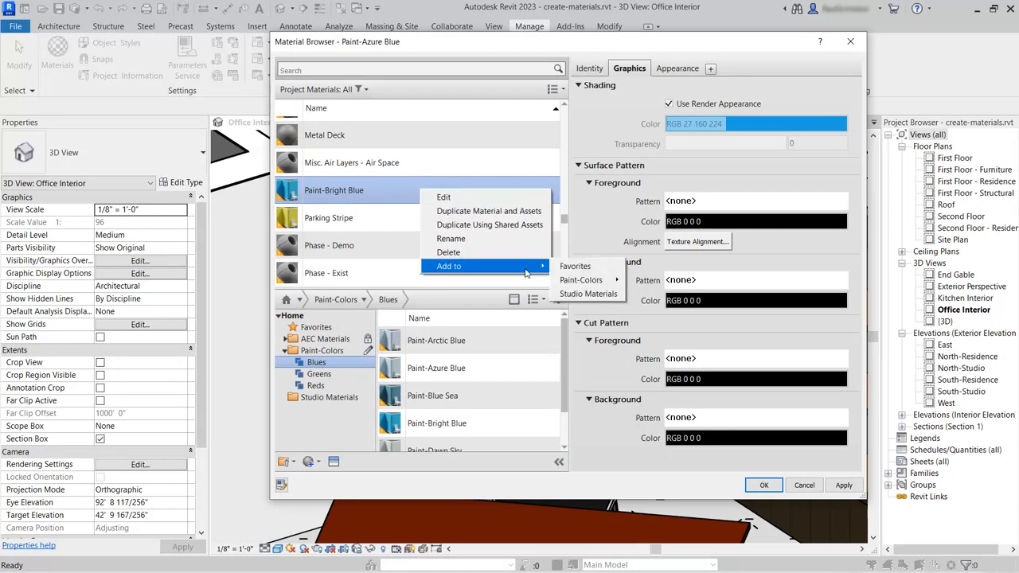
click(589, 297)
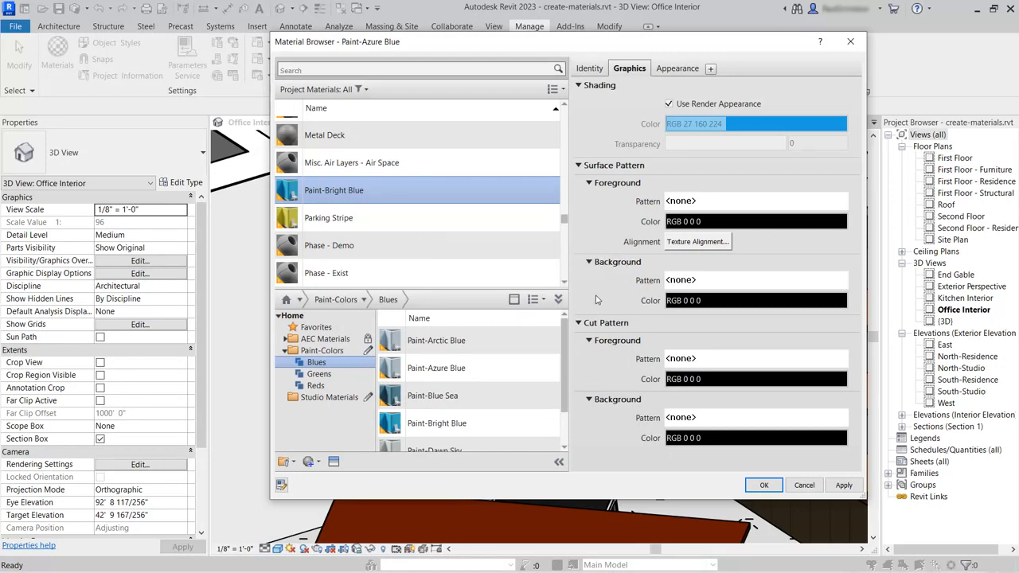
click(334, 402)
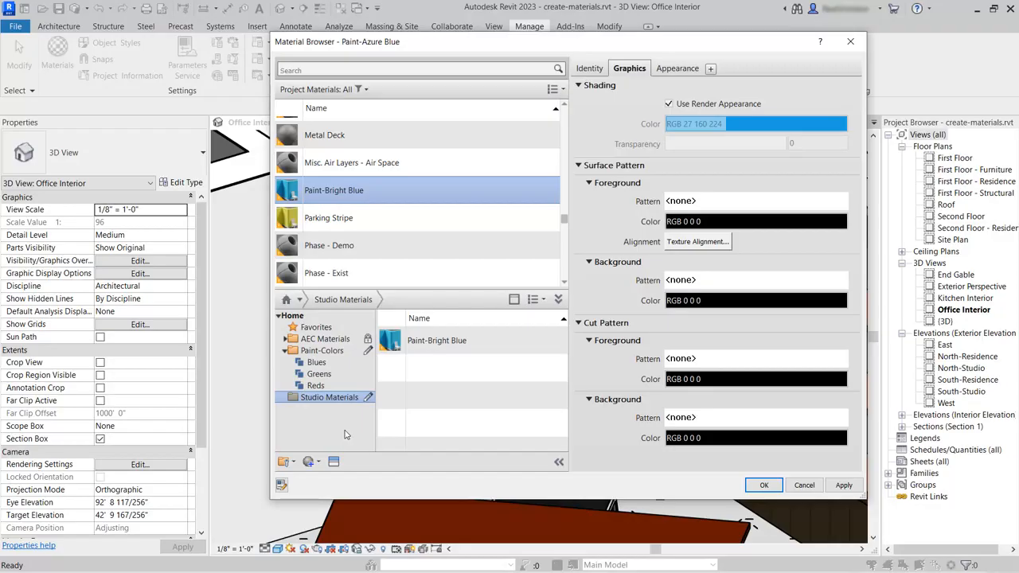
- Search the materials for wood, duplicate the Wood Panel project material together with its assets, and name the copy Wood Shelving
scroll(380, 167, up, 1)
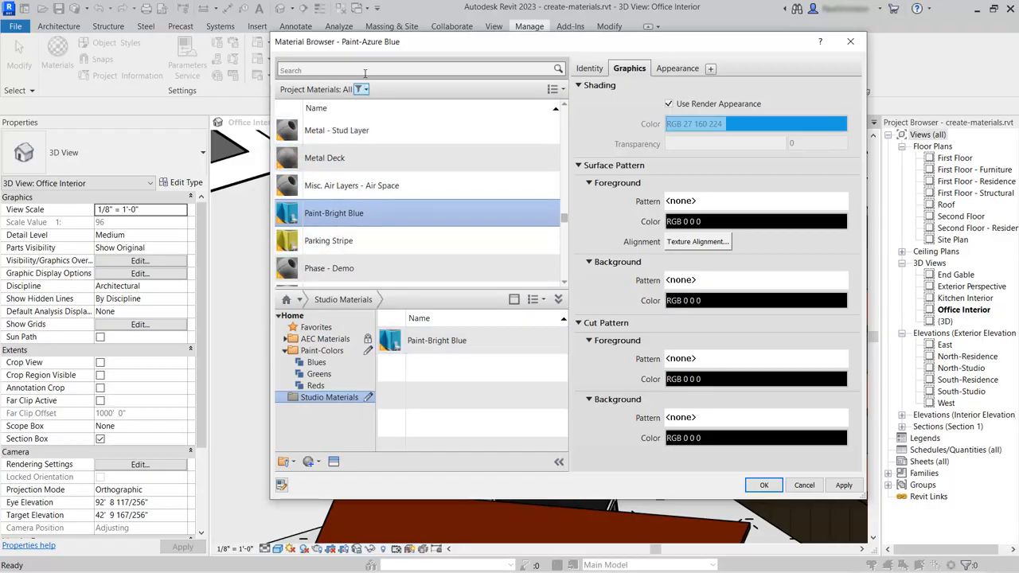
click(365, 67)
text(wood)
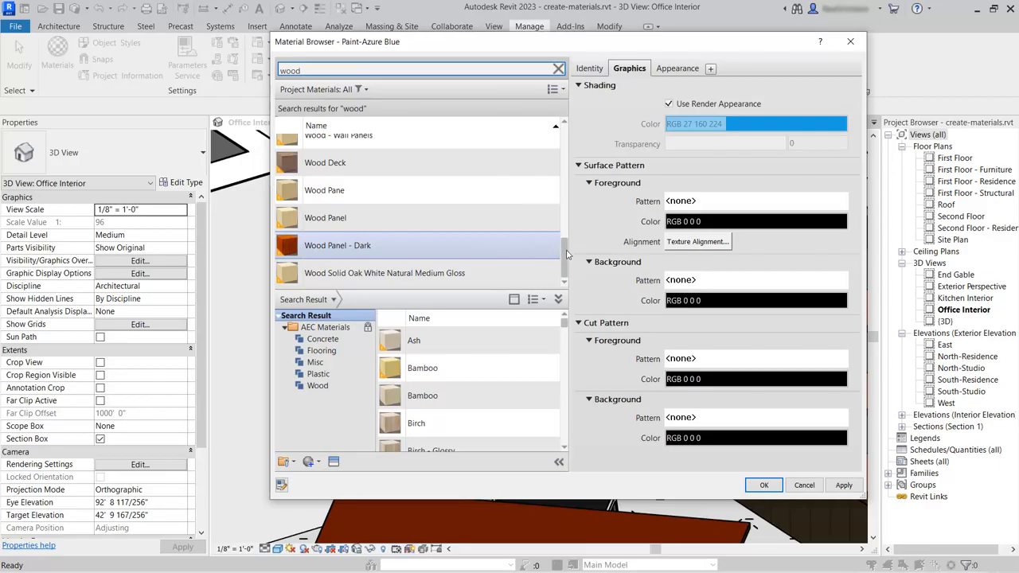
mouse_move(565, 253)
mouse_down()
mouse_move(562, 205)
mouse_move(562, 265)
mouse_up()
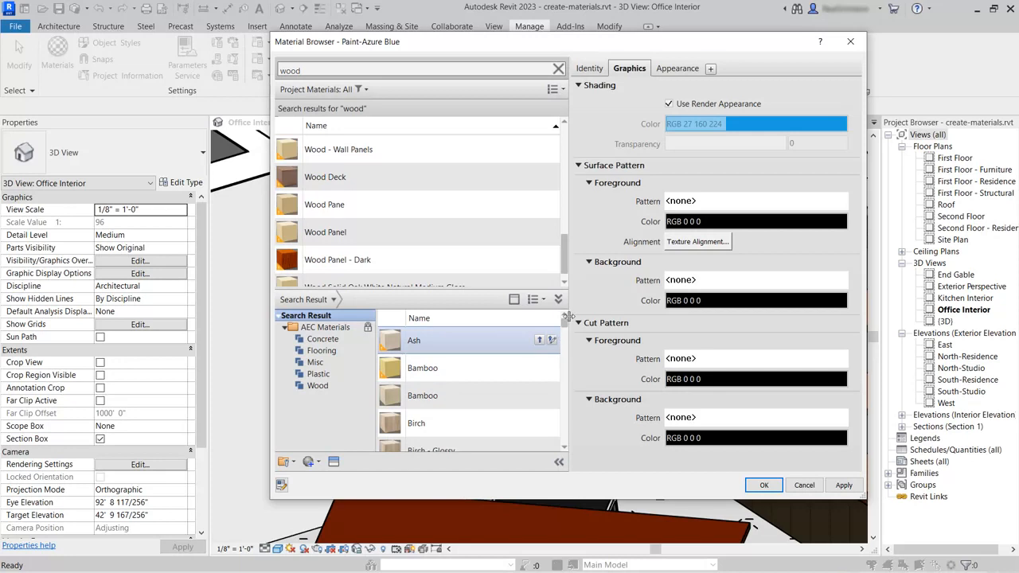
click(390, 231)
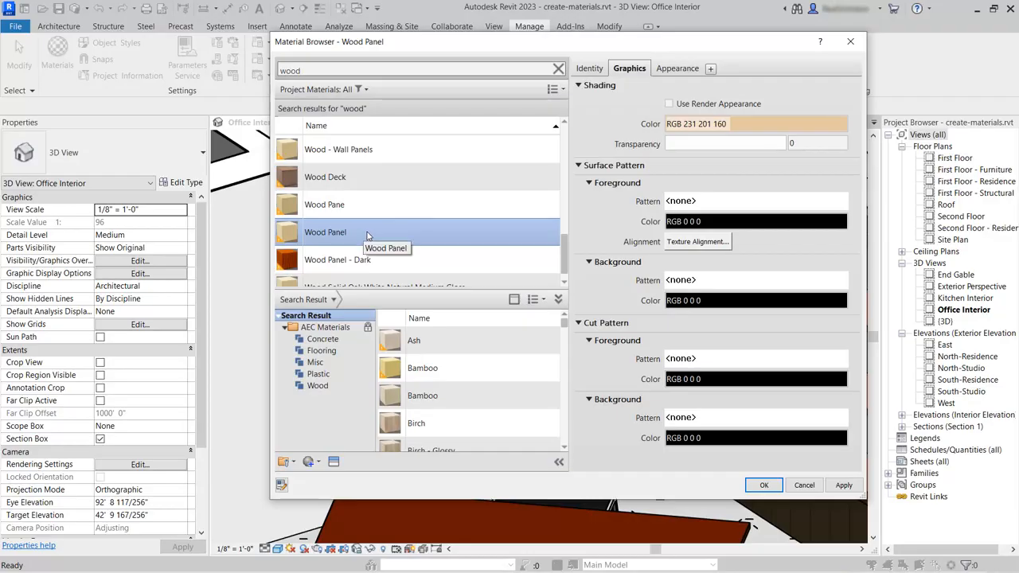
right_click(366, 235)
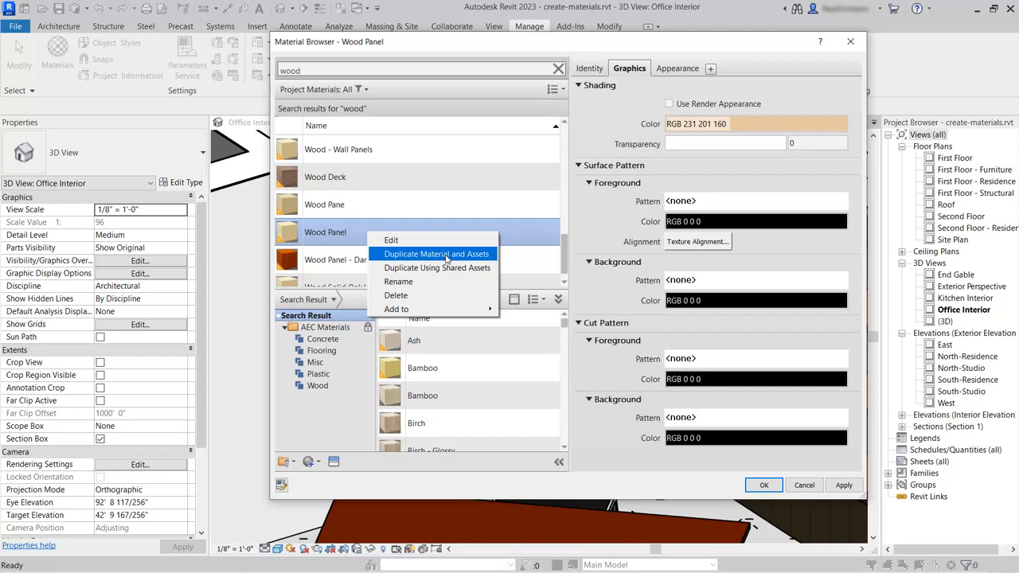
click(446, 256)
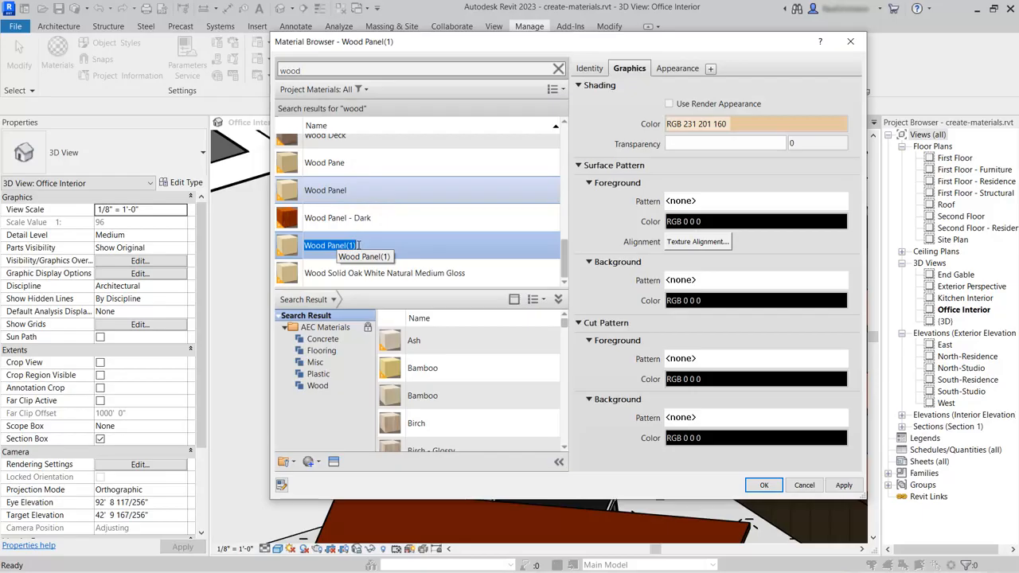
text(Wood S)
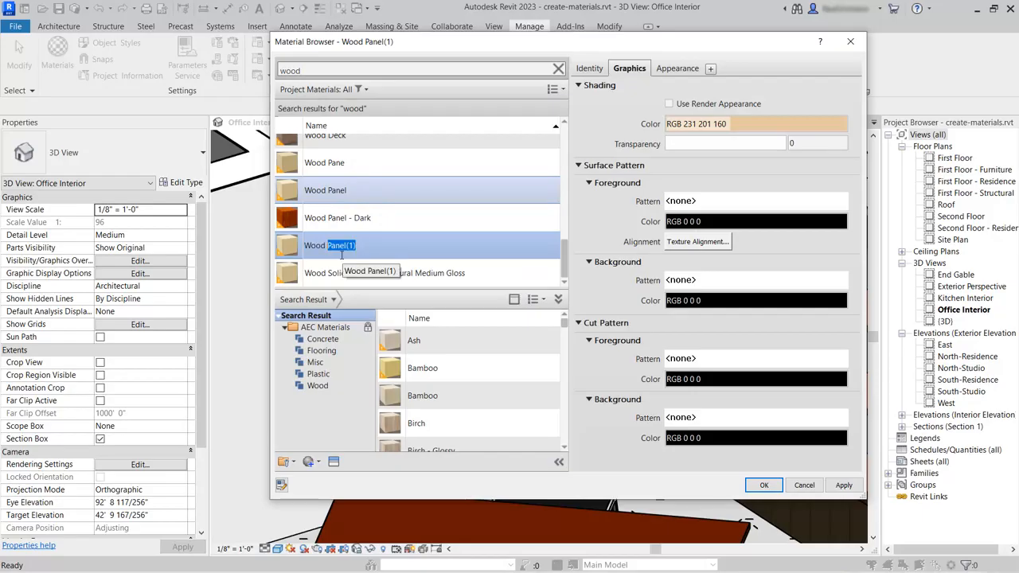
text(helving)
key(Return)
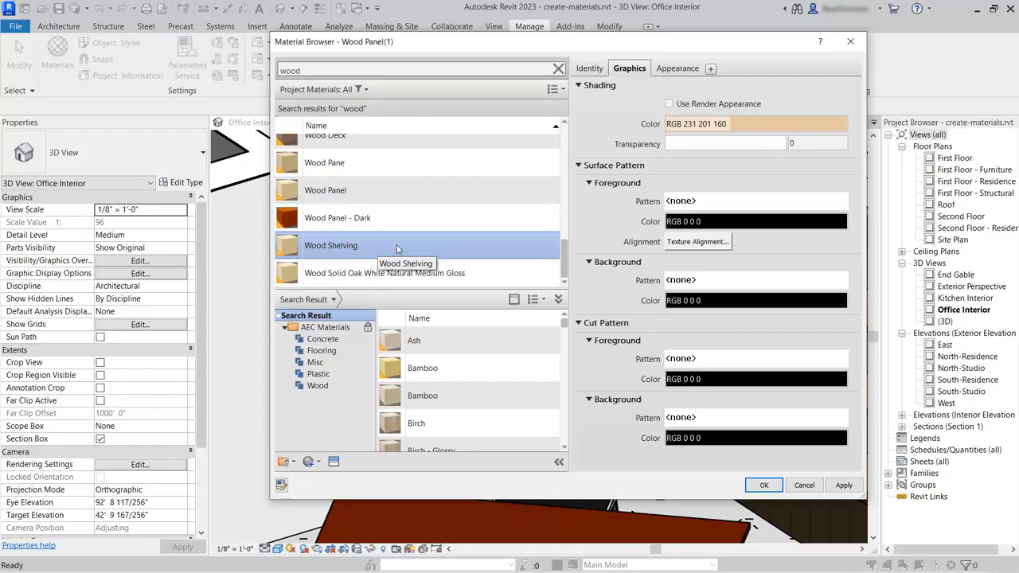
- Replace the appearance asset of Wood Shelving with Walnut - Semigloss from the Wood category of the Appearance Library
click(678, 68)
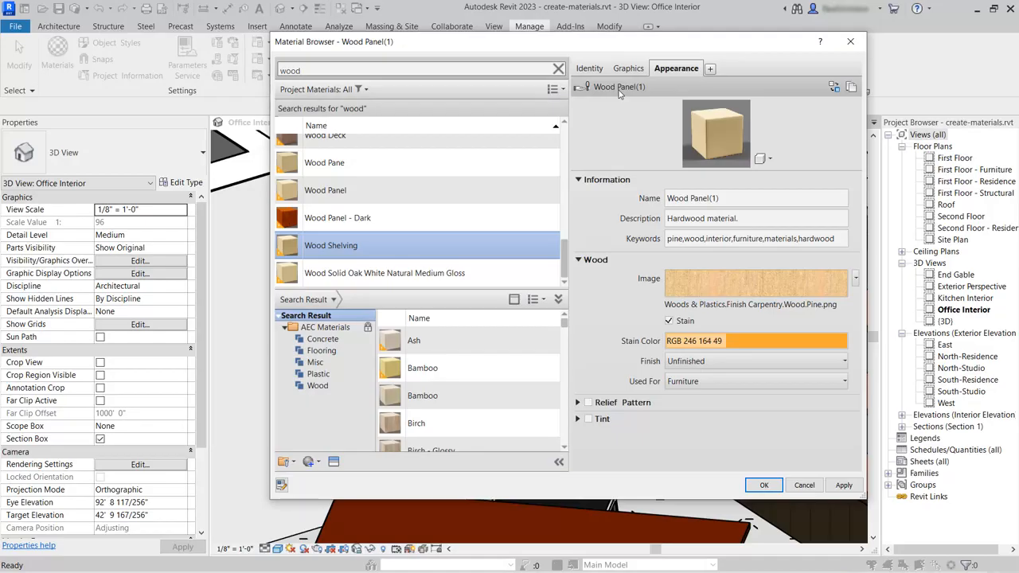
click(833, 87)
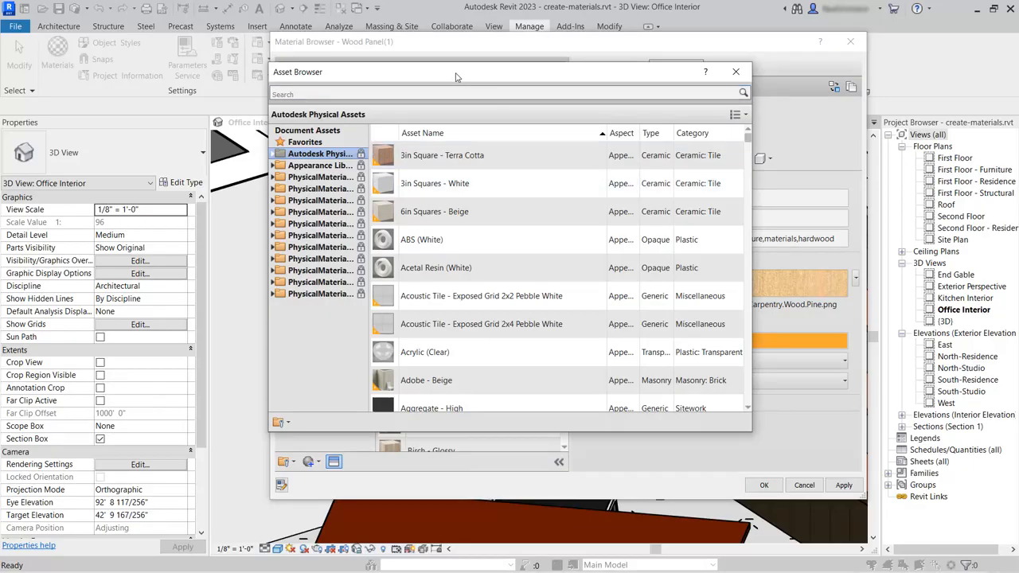
click(335, 92)
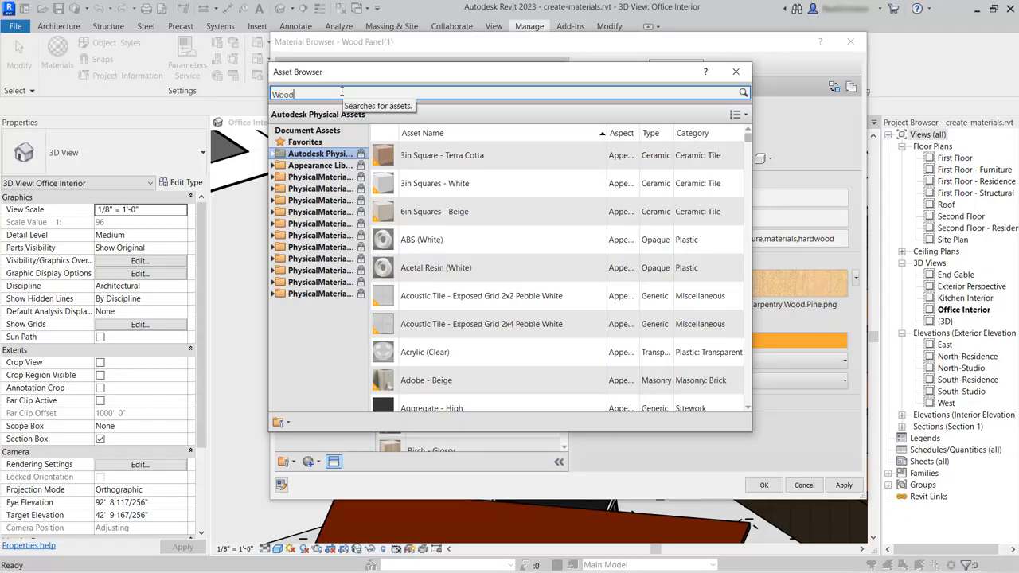
key(Return)
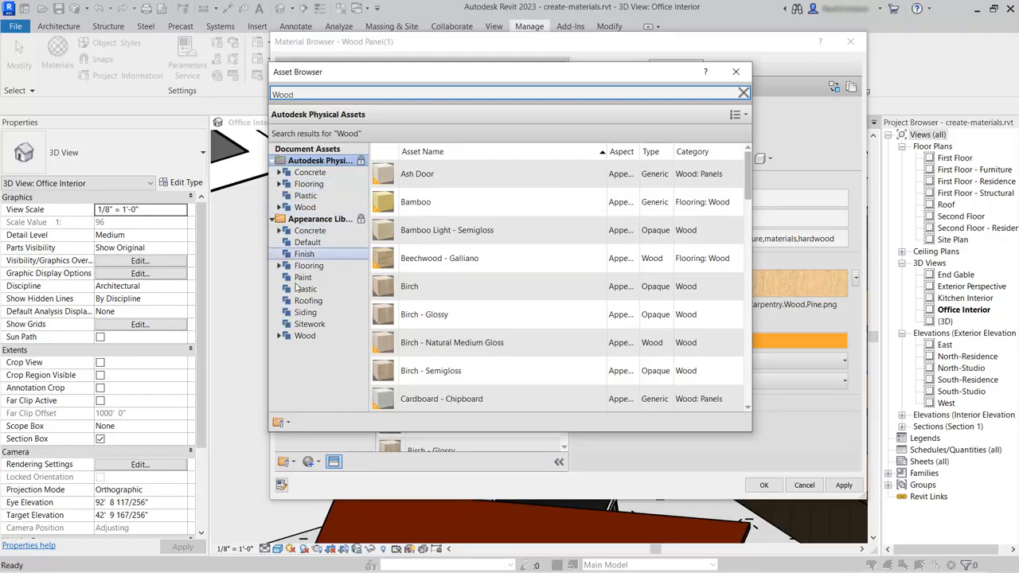
click(303, 336)
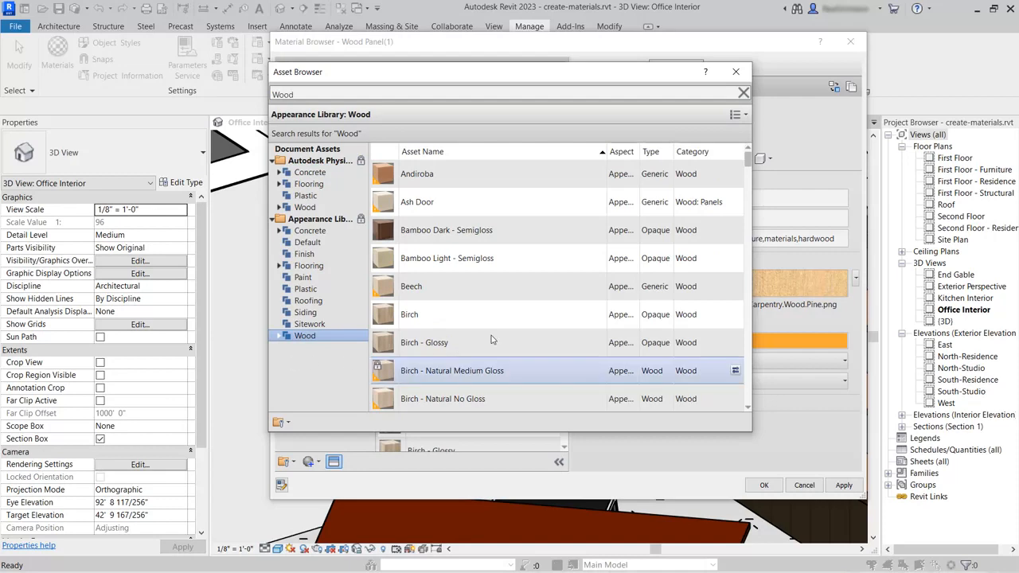
drag(748, 159, 748, 370)
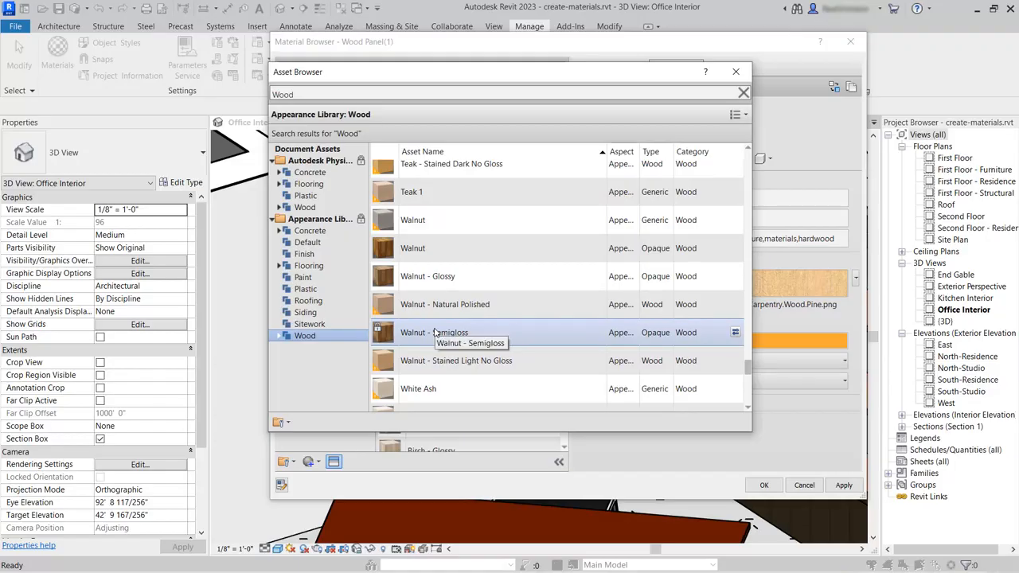
click(734, 334)
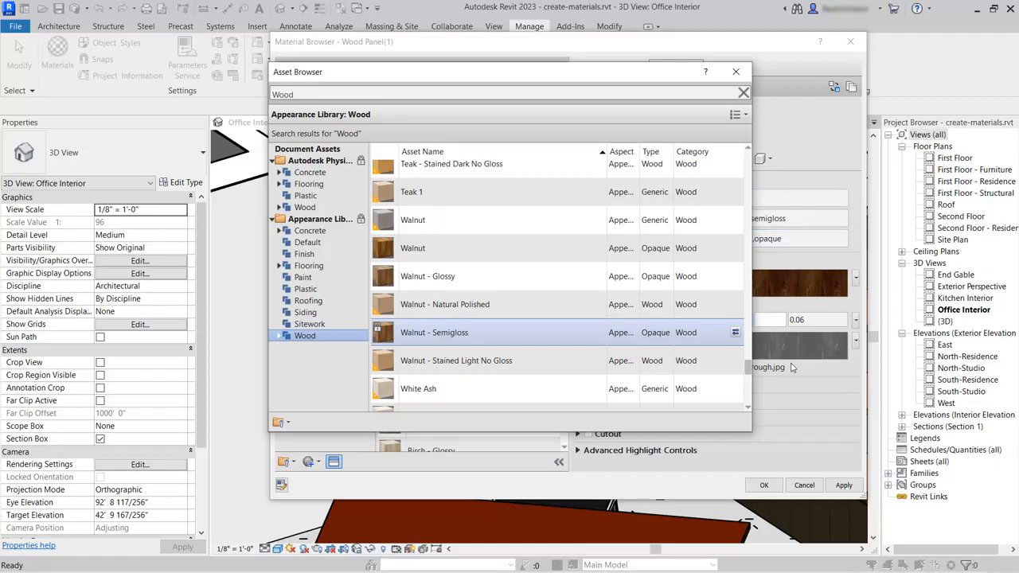
click(734, 73)
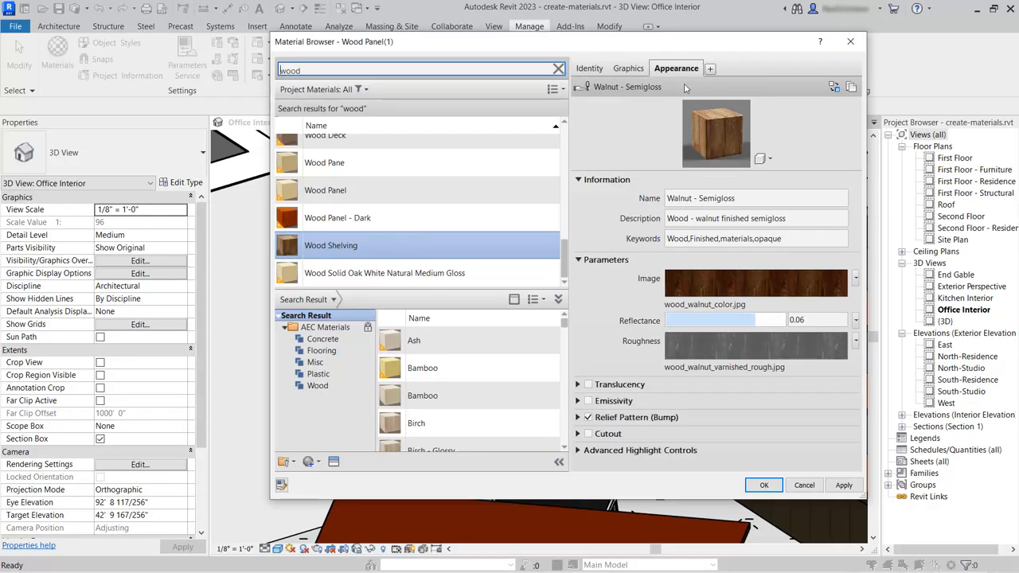
- Make Wood Shelving's shading use the render appearance and add the material to the Studio Materials library
click(631, 70)
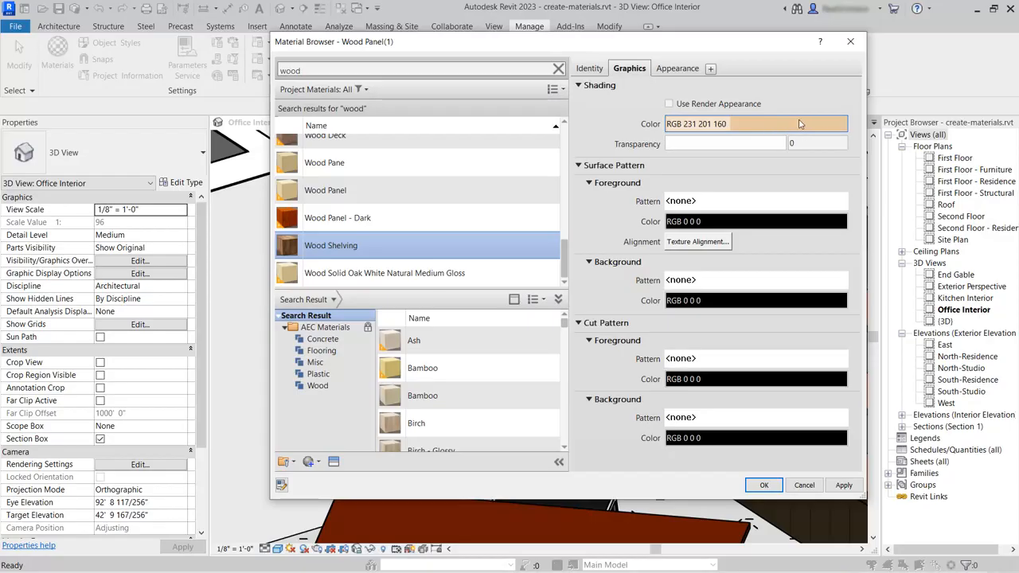
click(669, 105)
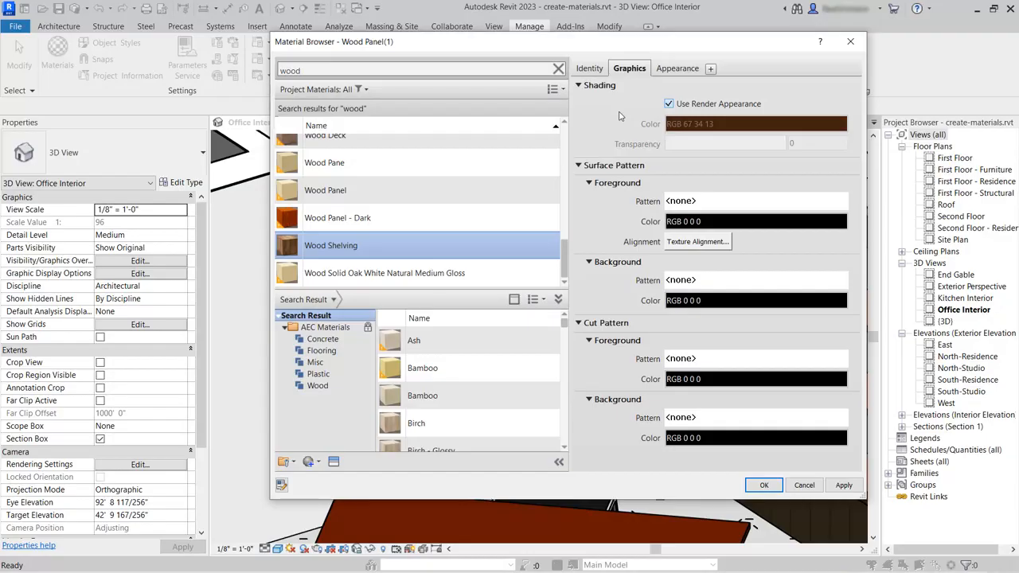
right_click(397, 243)
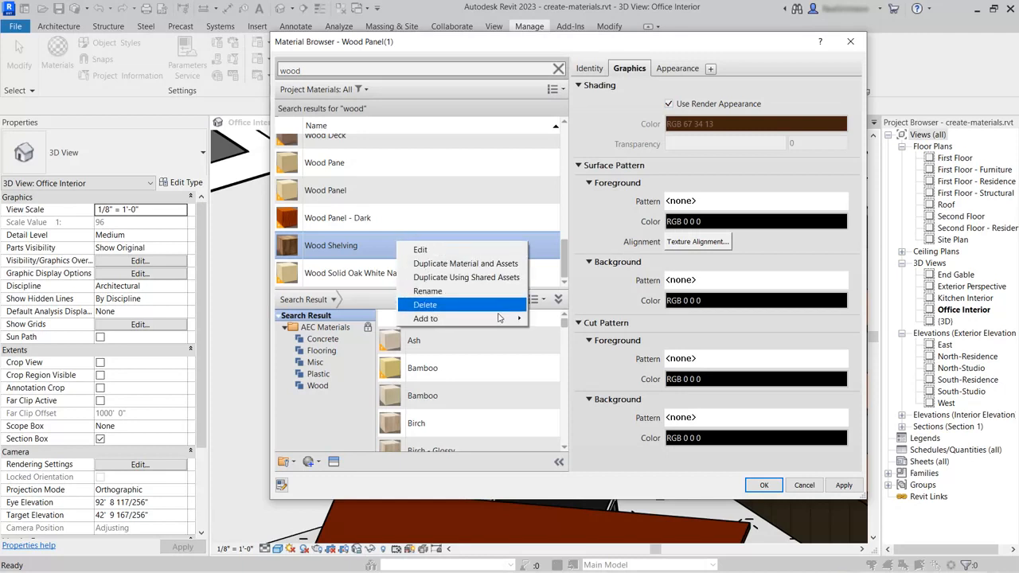
mouse_move(499, 320)
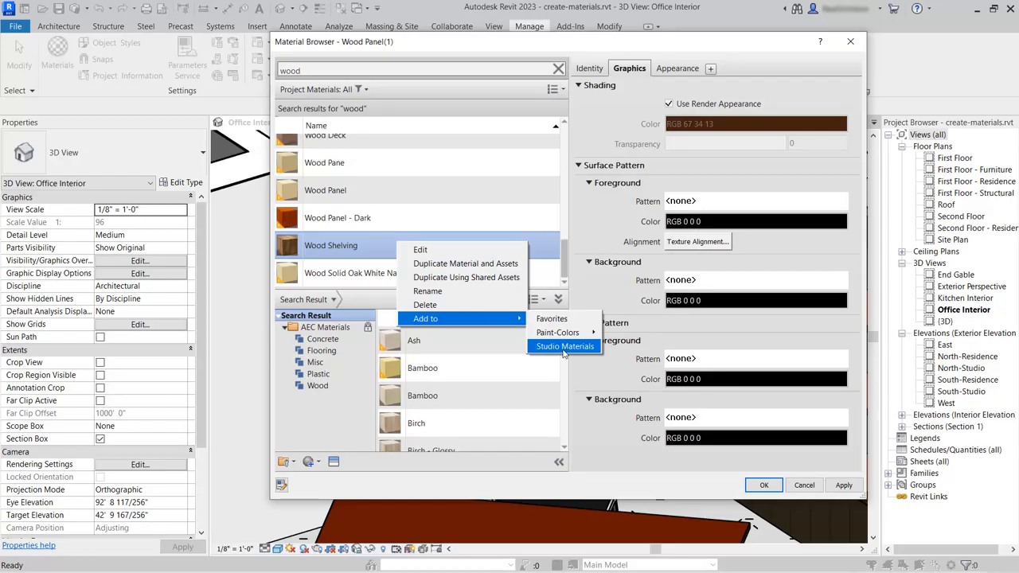
click(565, 347)
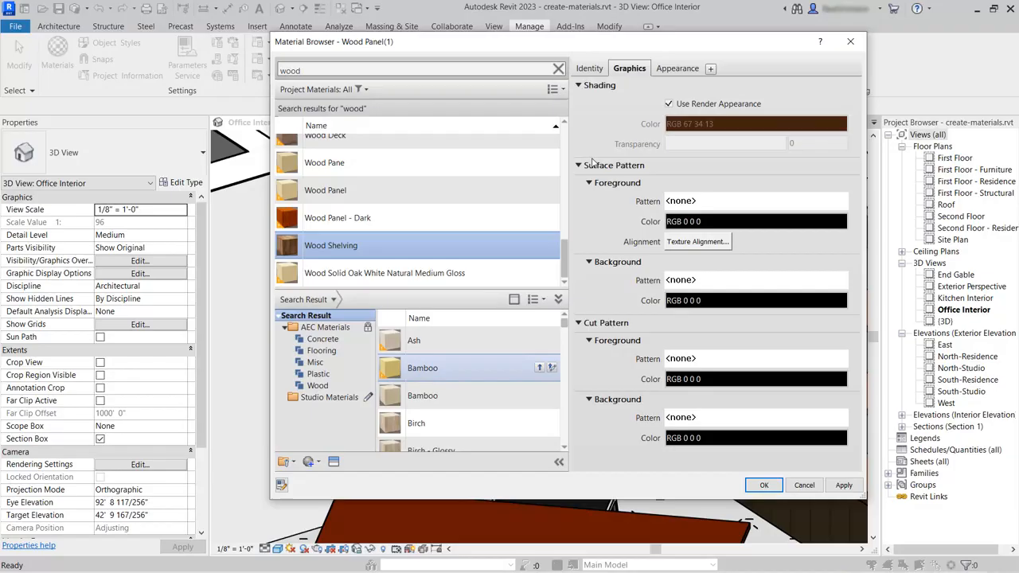
- Accept the material edits and set the Shelf Material of the Recessed Shelves type on the office wall to Wood Shelving
click(558, 70)
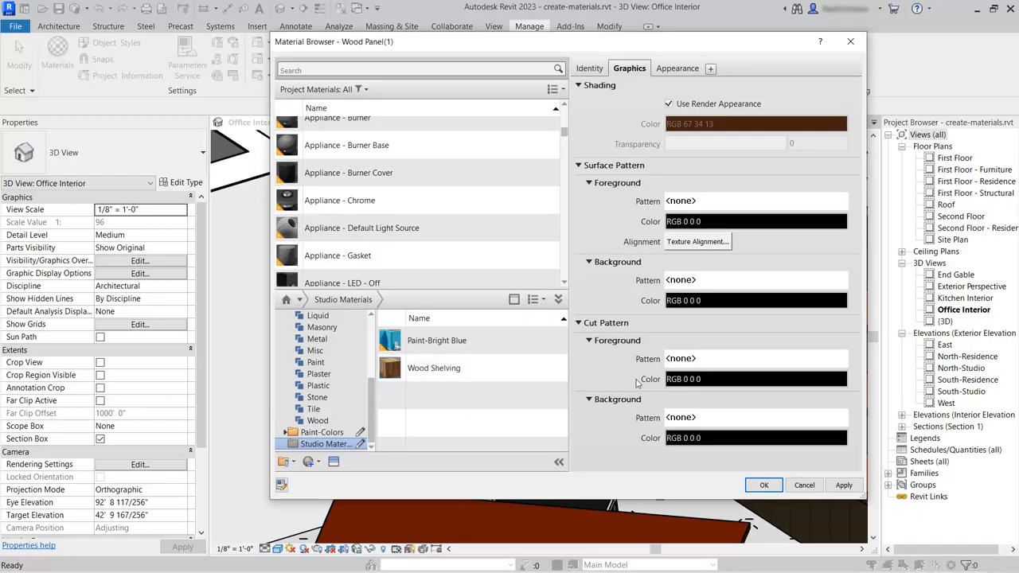
click(765, 486)
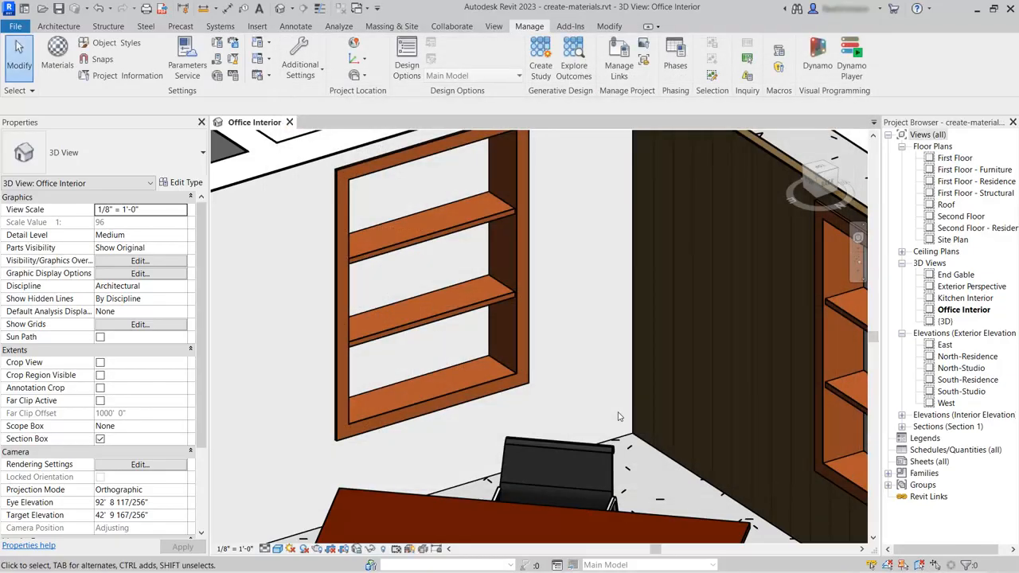
click(519, 291)
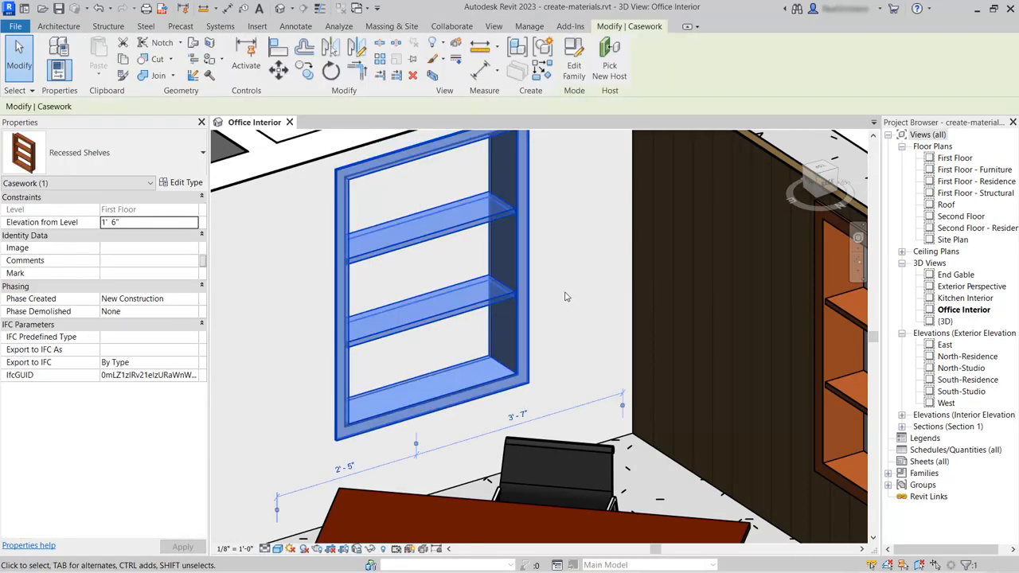
click(182, 182)
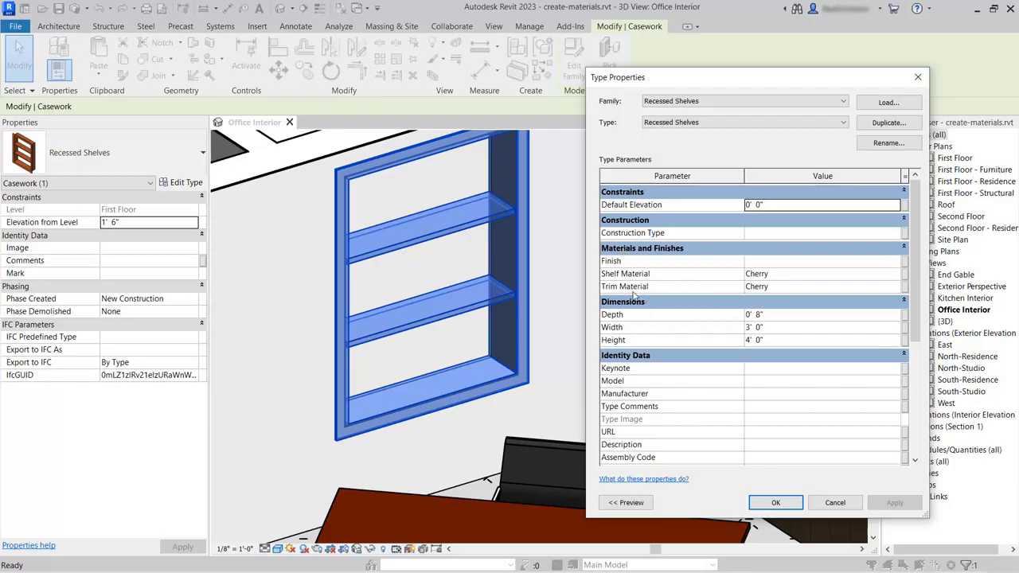
click(769, 276)
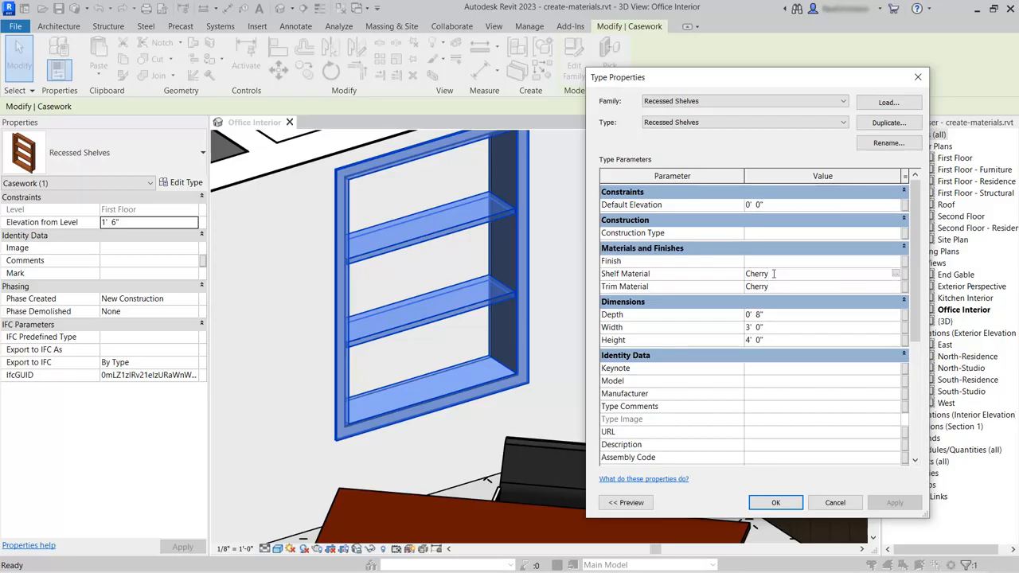
click(895, 275)
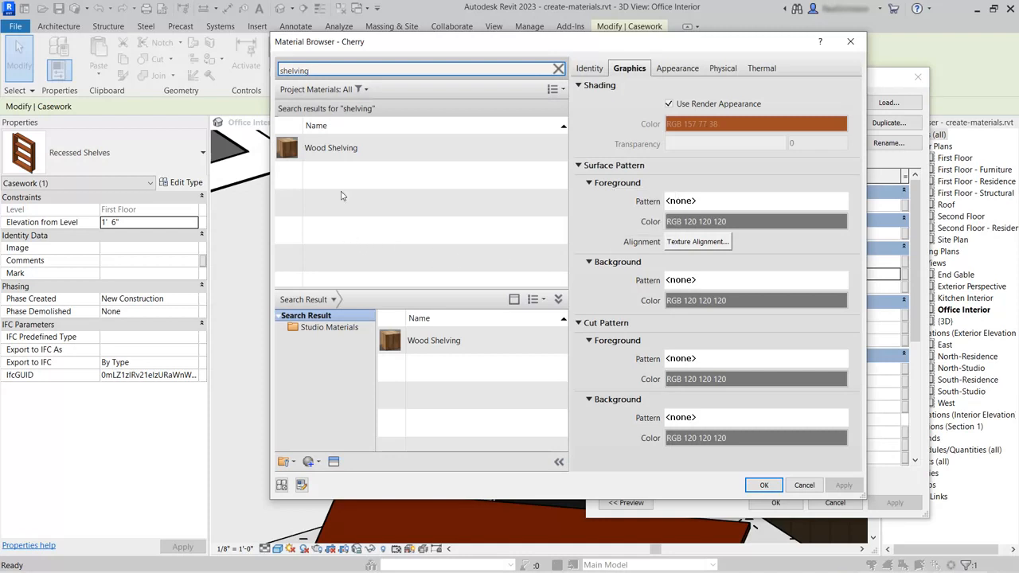
click(335, 150)
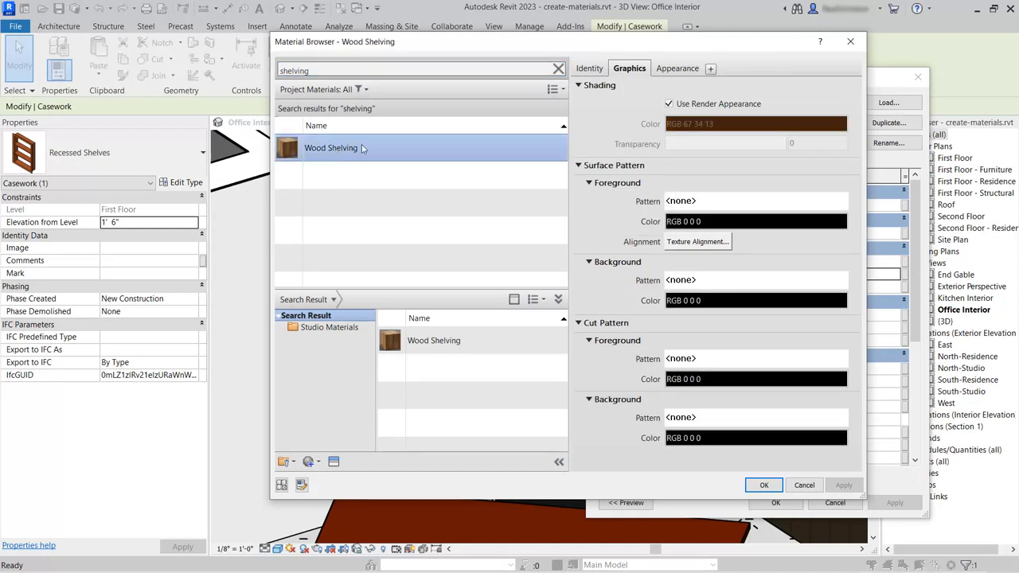
click(762, 485)
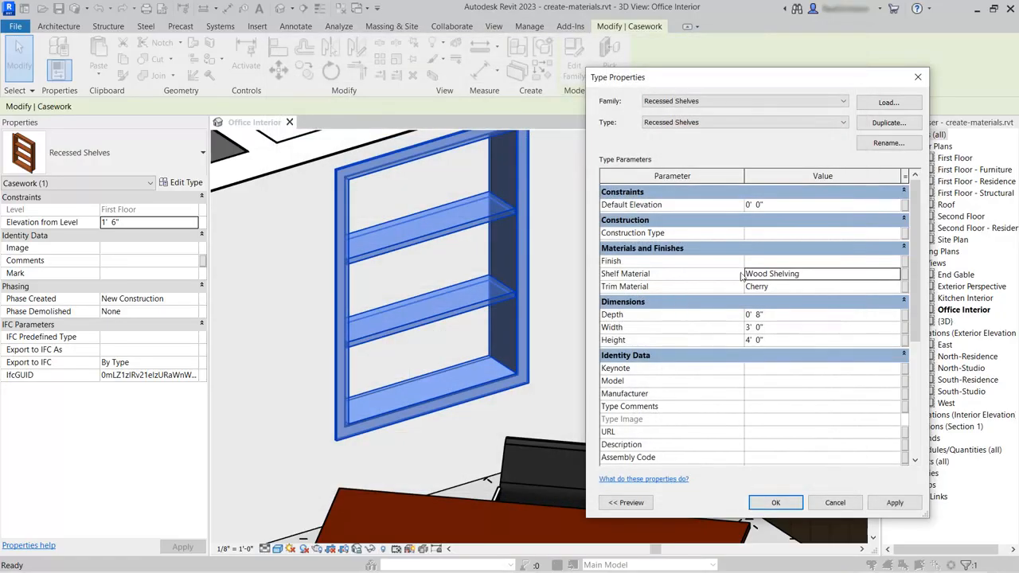
- Set the Trim Material of the Recessed Shelves type to Paint-Bright Blue, apply the type changes and deselect the shelves
click(764, 288)
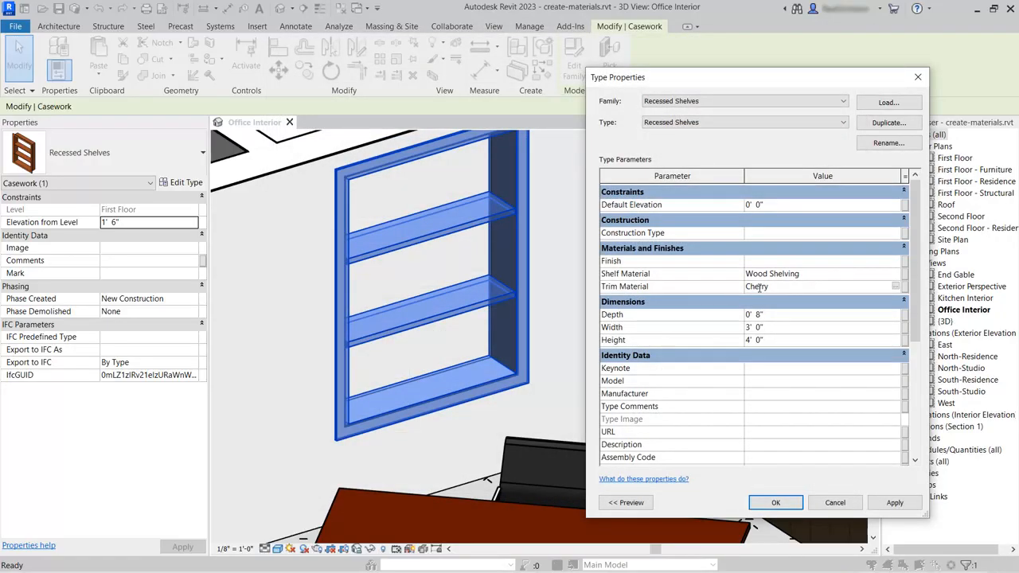
click(896, 287)
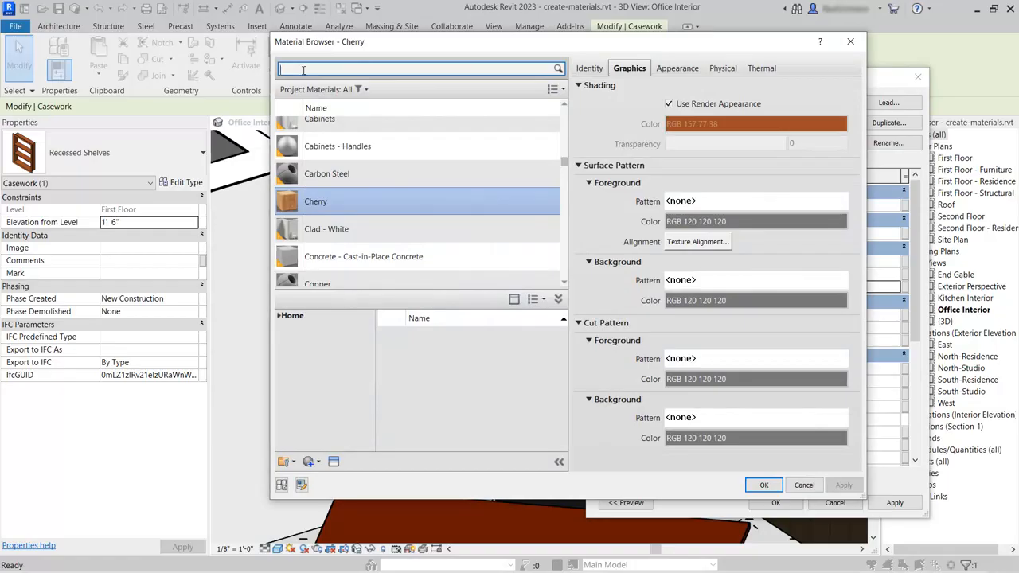
text(blue)
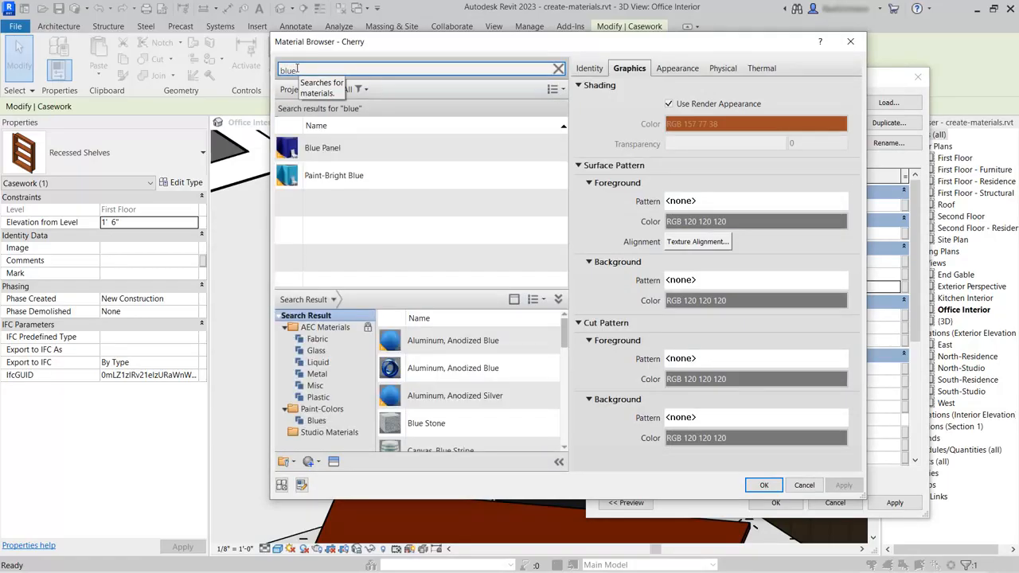
click(337, 177)
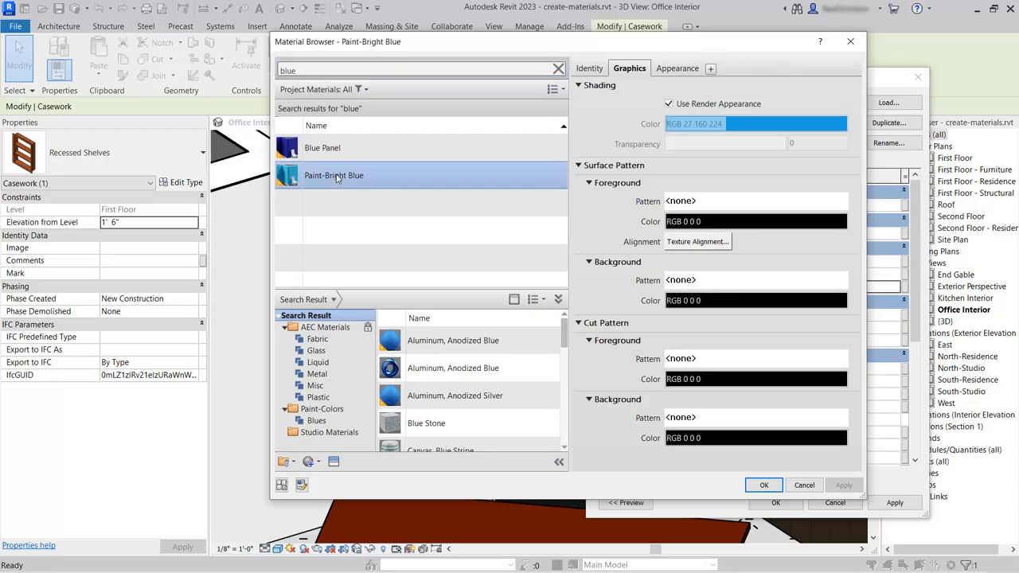
click(763, 485)
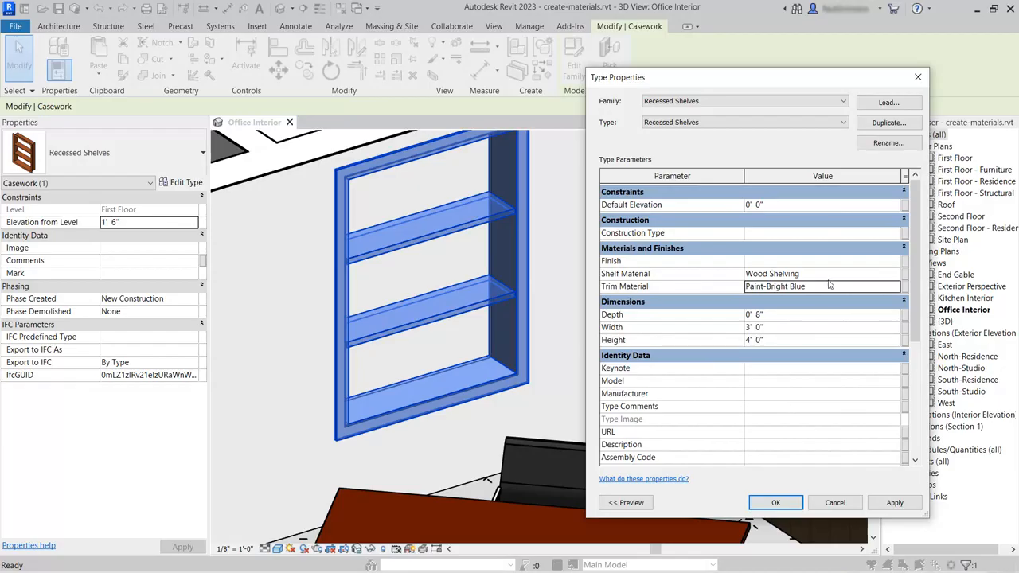
click(776, 503)
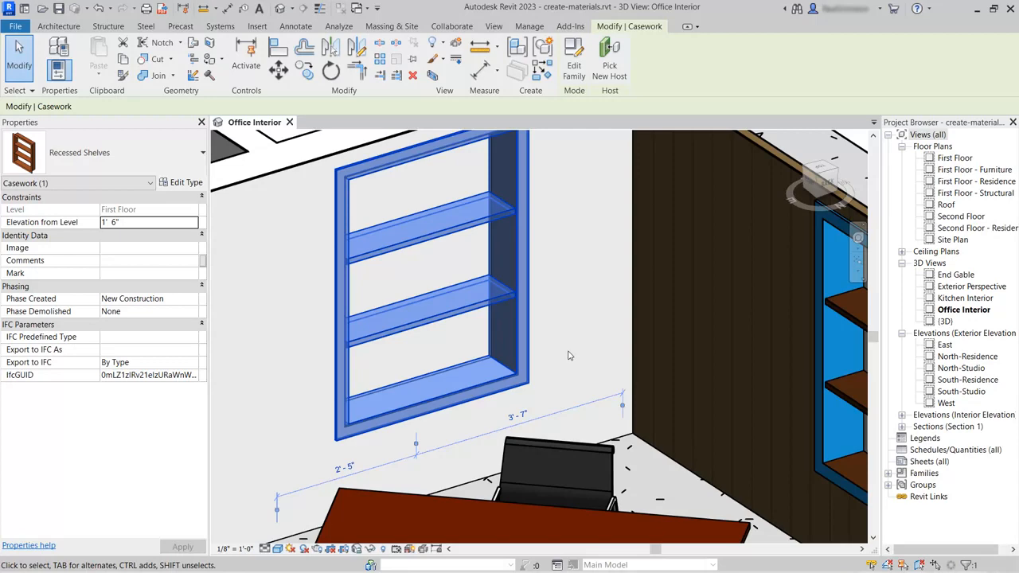
key(Escape)
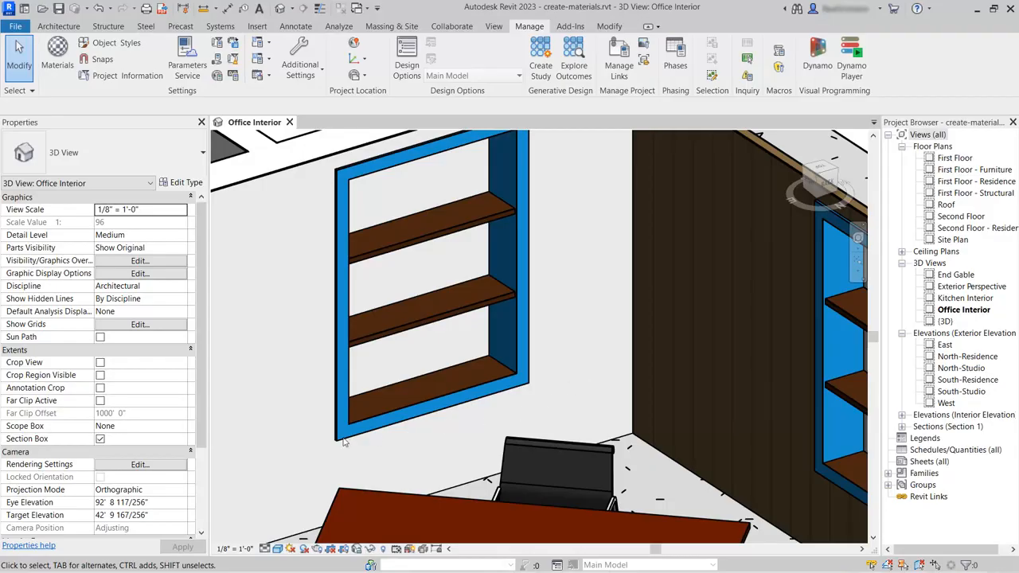
- Switch the Office Interior view to a realistic visual style that displays the material textures
click(277, 549)
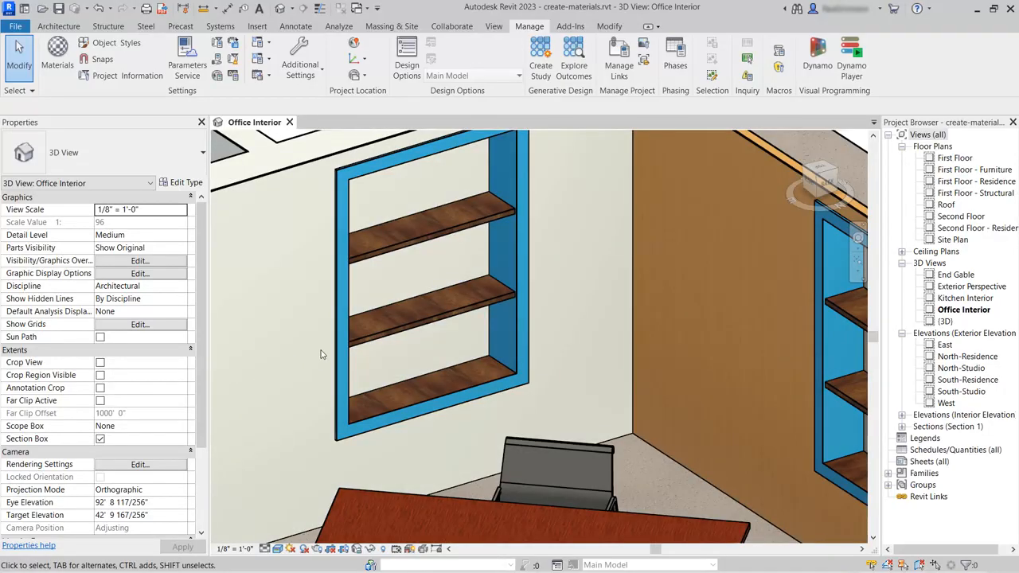
scroll(321, 354, up, 5)
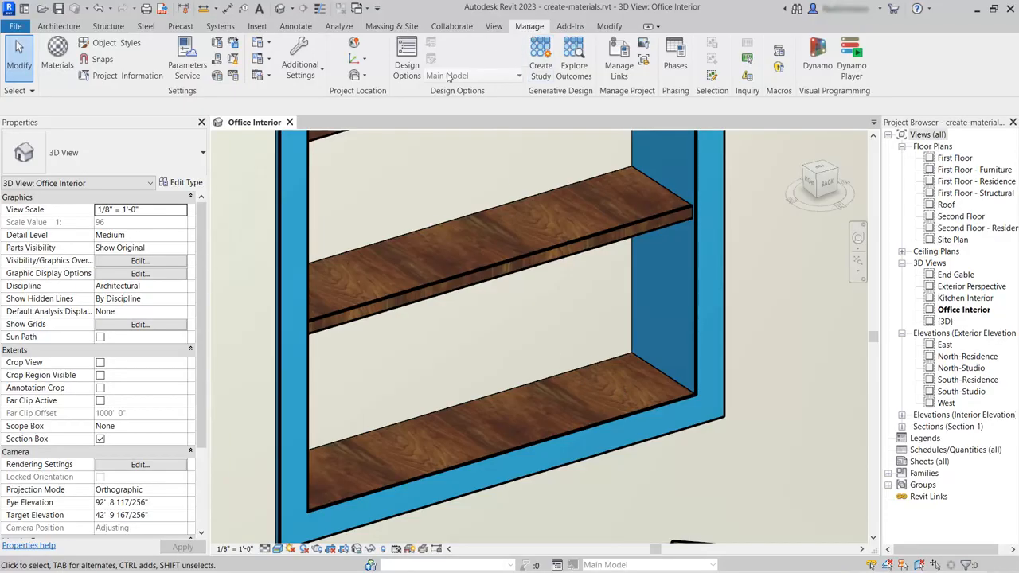
- Edit the wood_walnut_color.jpg texture in the Wood Shelving material's appearance and set its sample width to 1'-0"
click(58, 56)
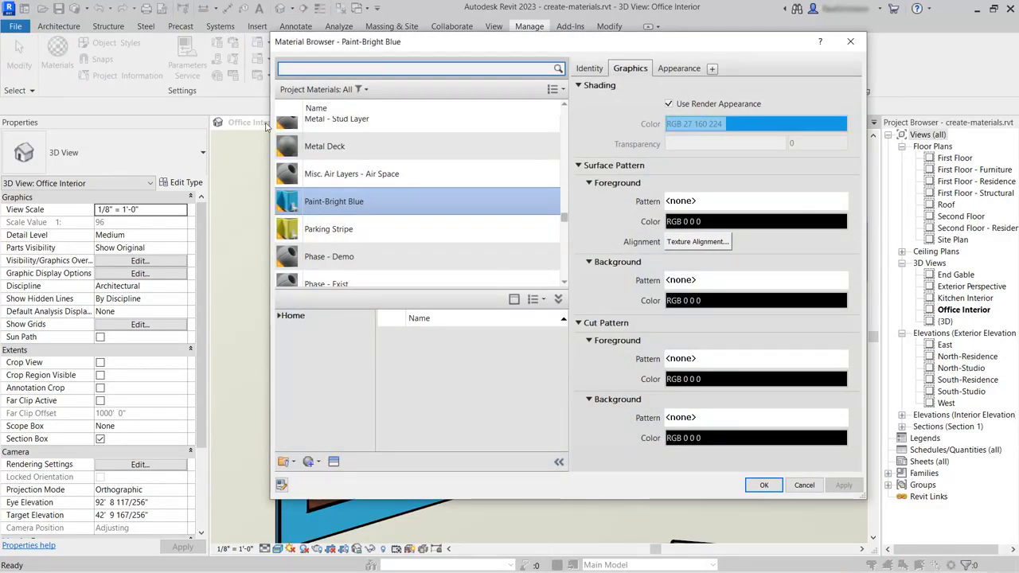
text(shelv)
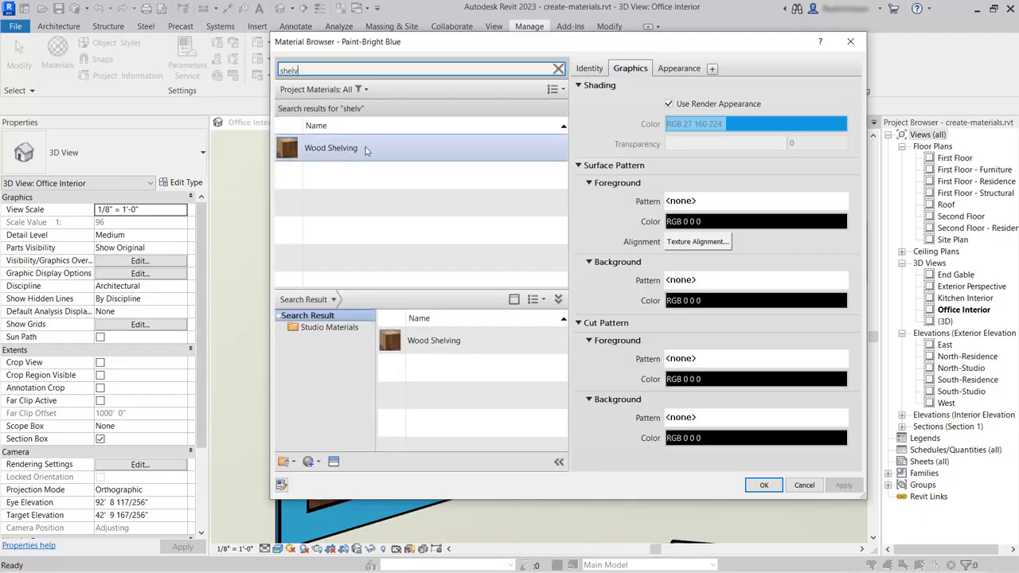
click(365, 151)
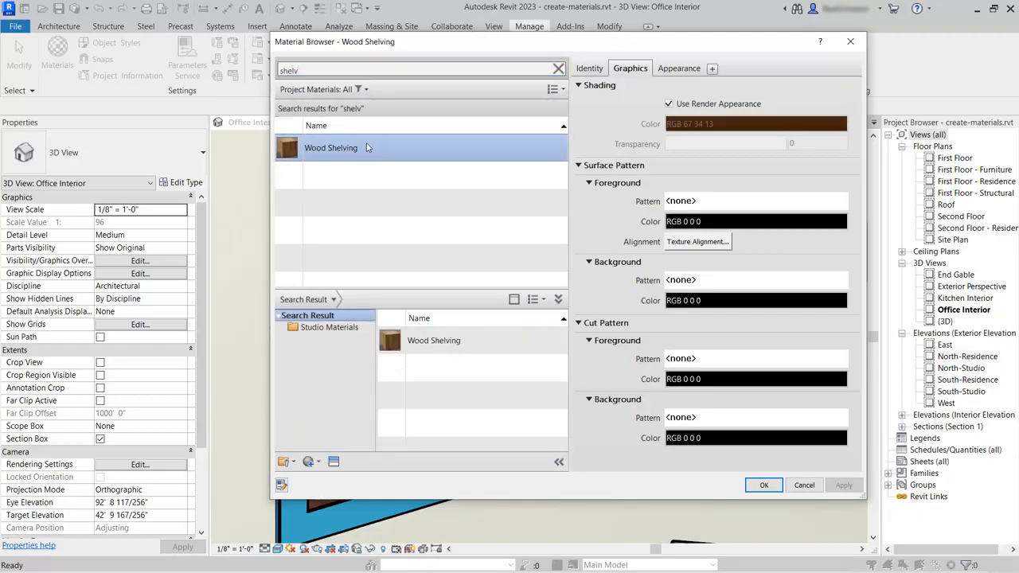
click(686, 70)
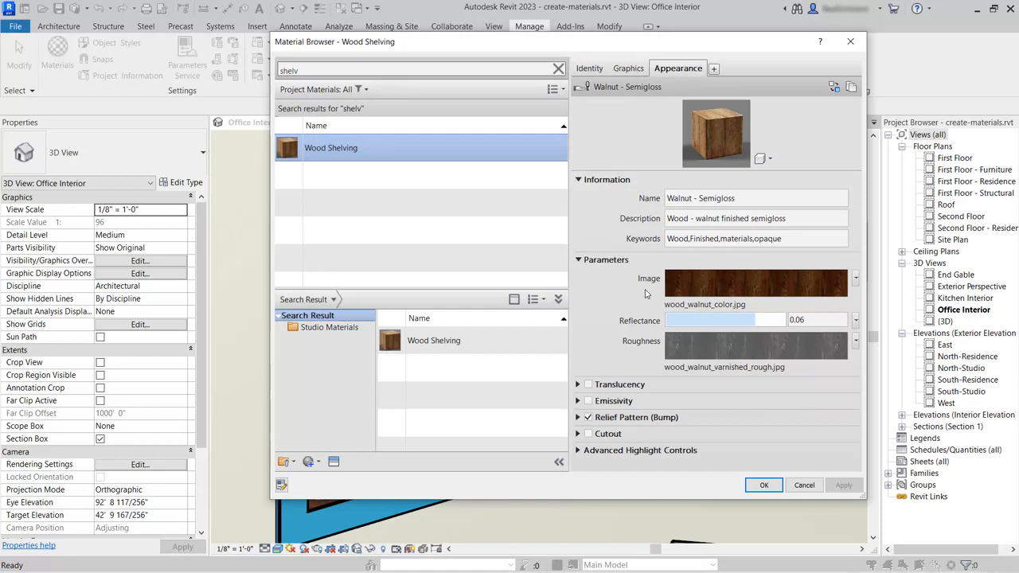
click(727, 291)
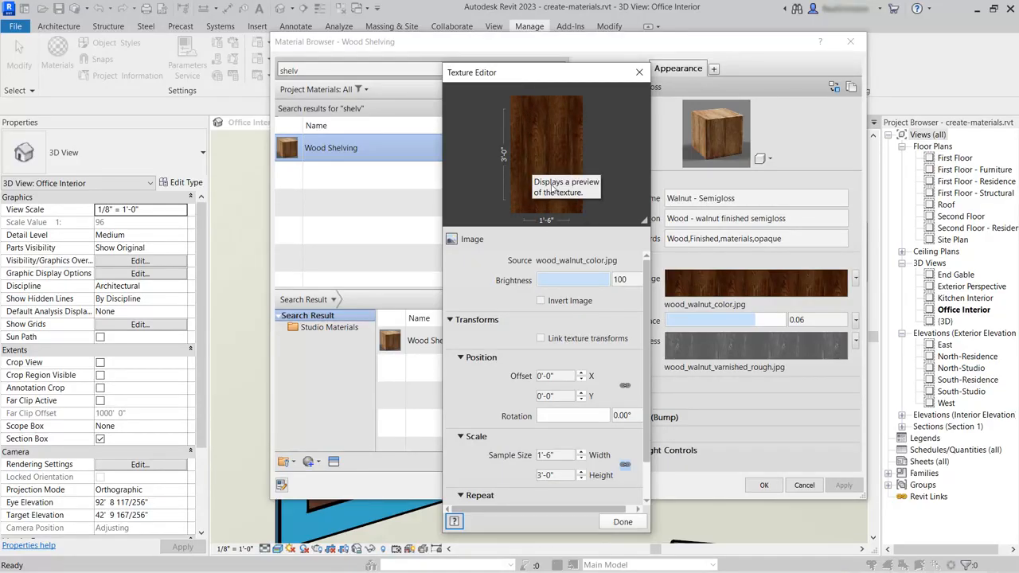
double_click(565, 454)
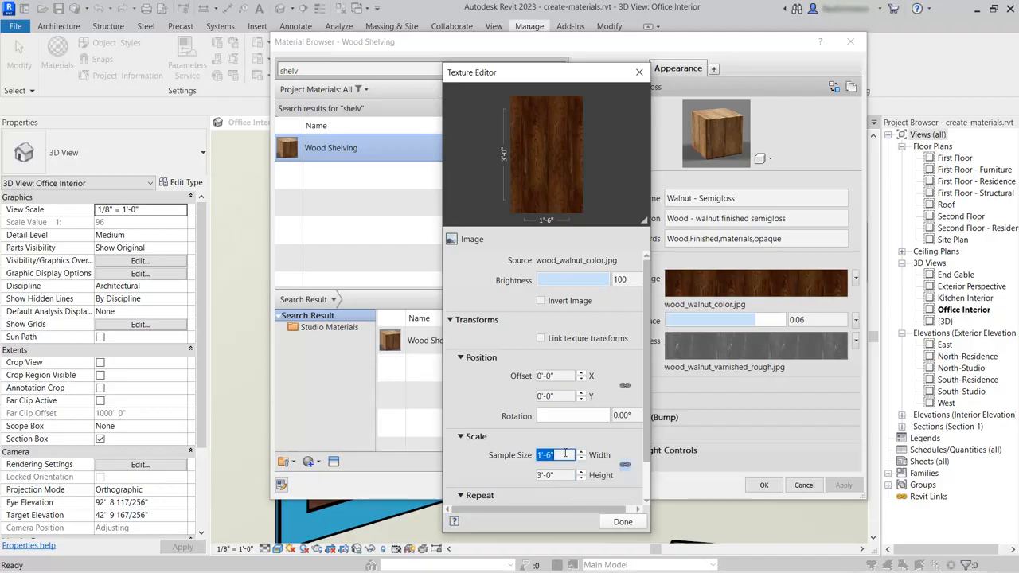
text(12)
key(Return)
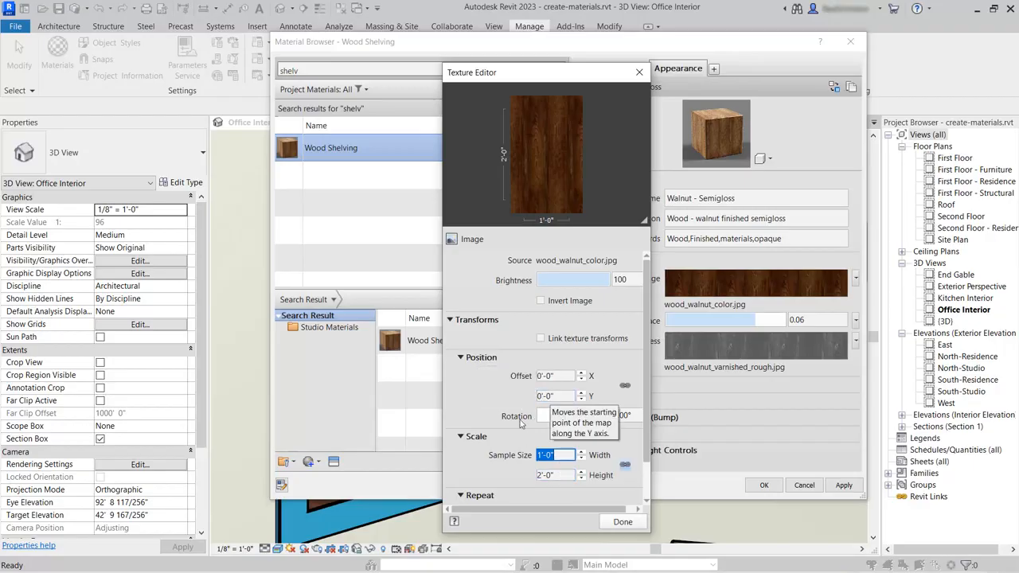
- Rotate the Wood Shelving texture image to 90° and accept the texture and material changes
click(630, 416)
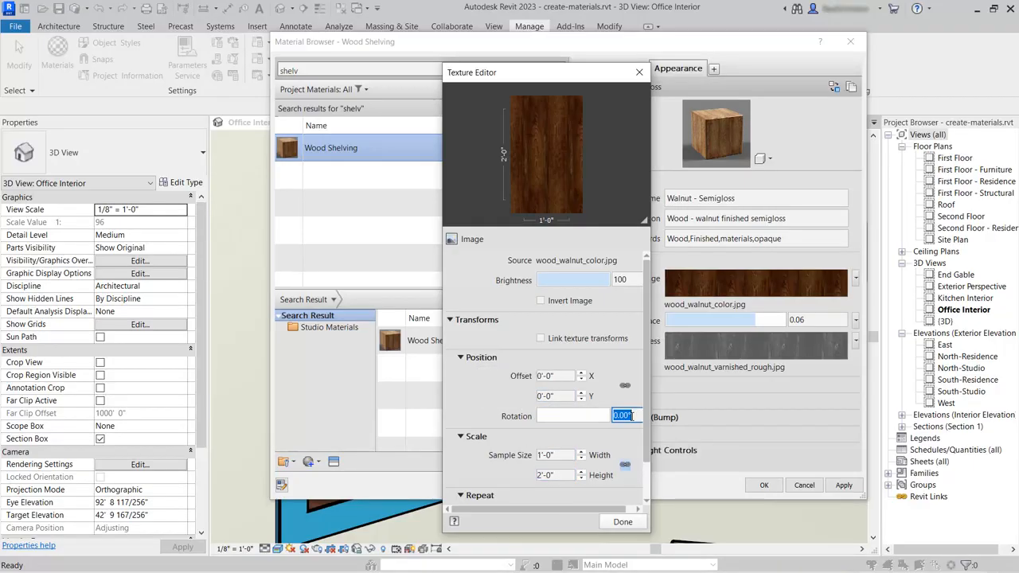
text(90)
key(Return)
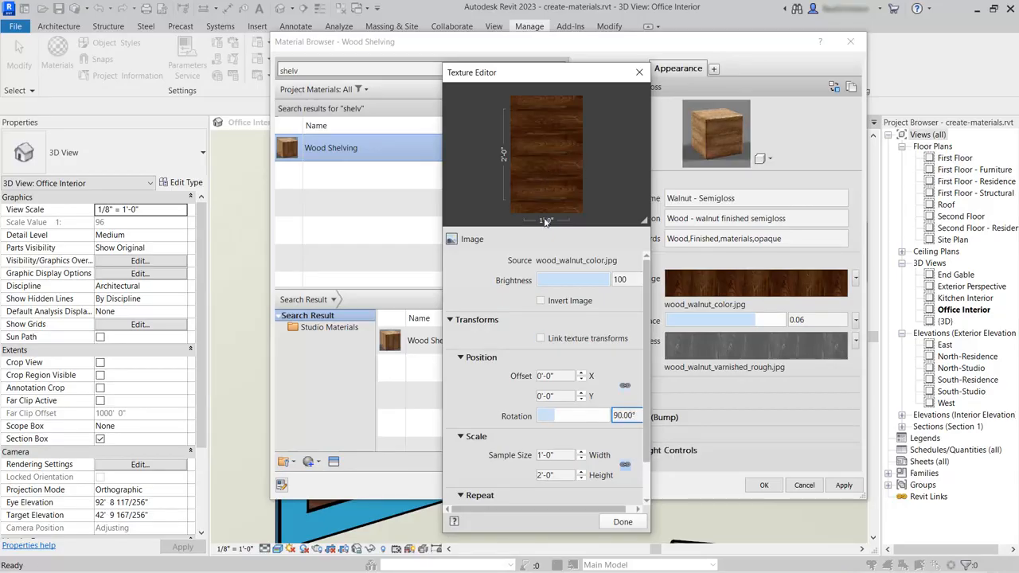
click(624, 523)
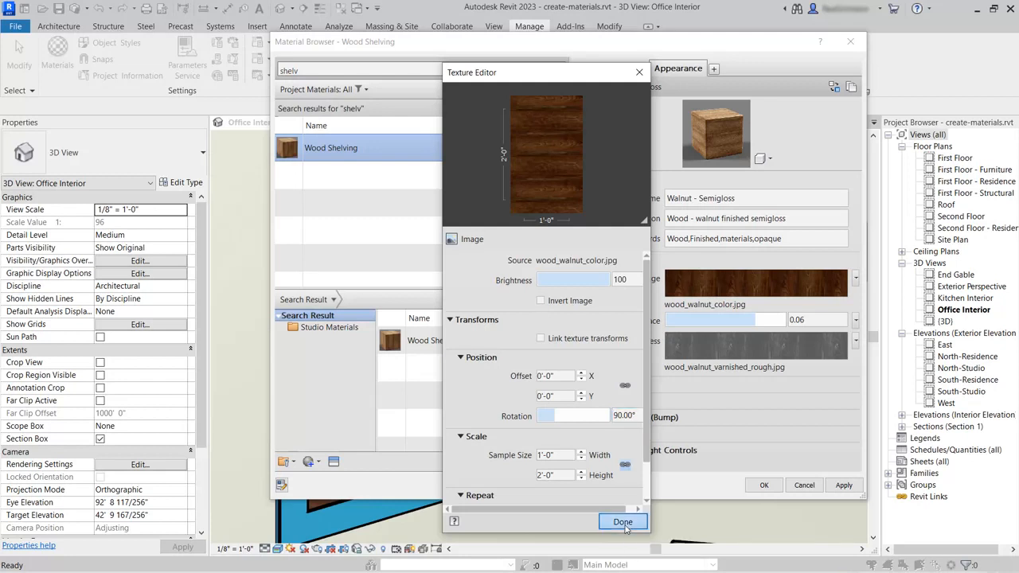
click(762, 486)
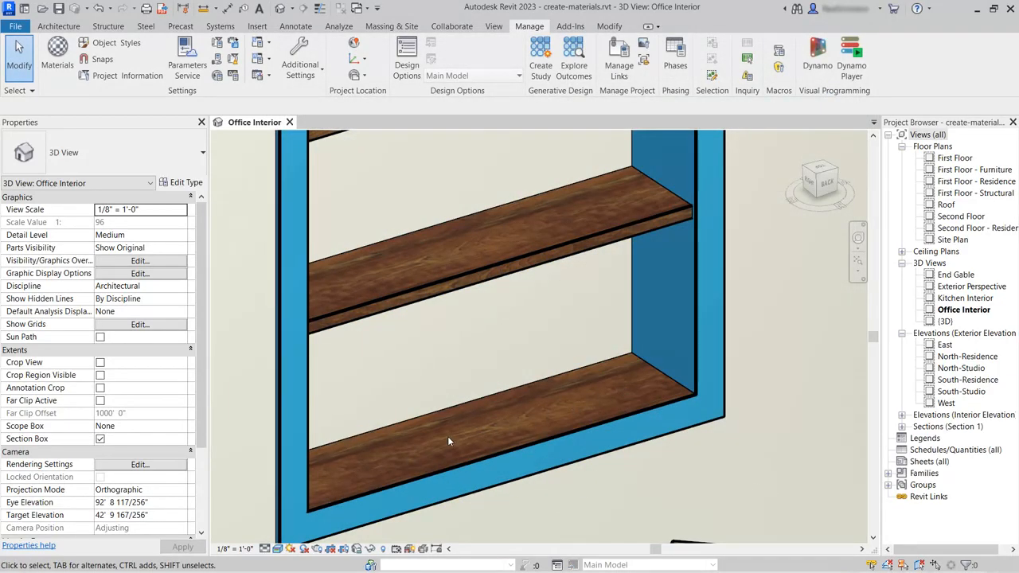
scroll(447, 437, down, 4)
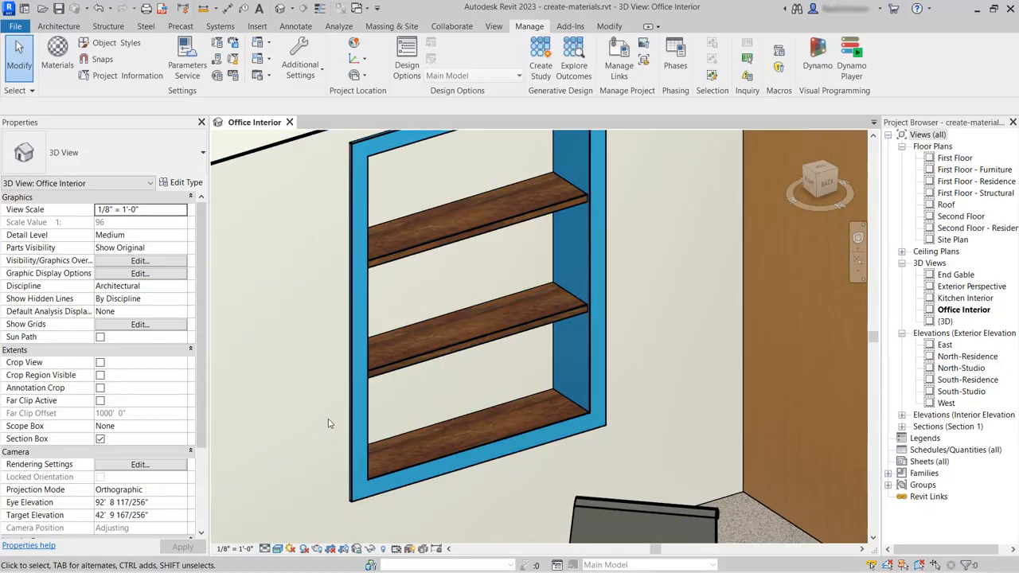
scroll(326, 406, down, 3)
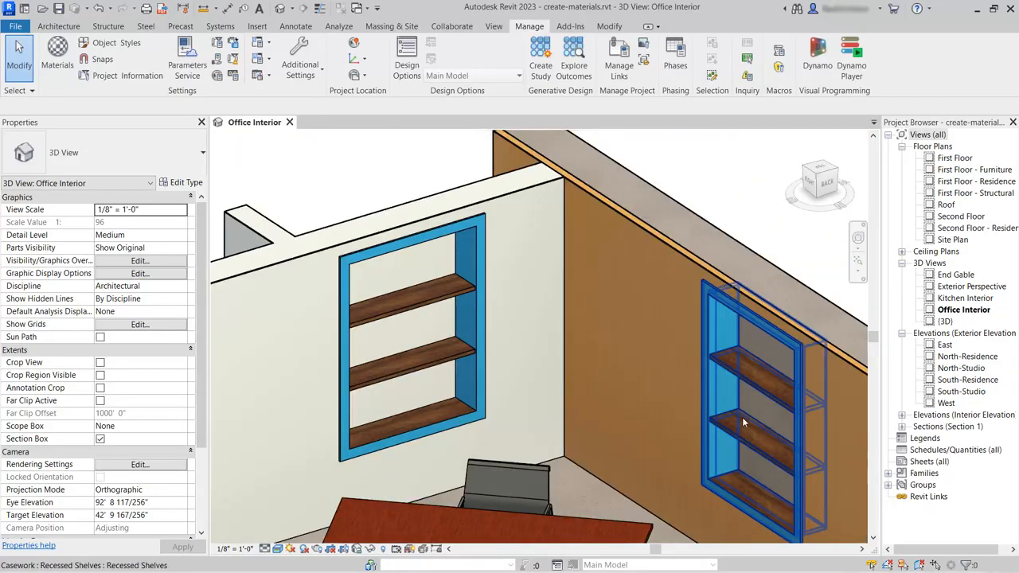